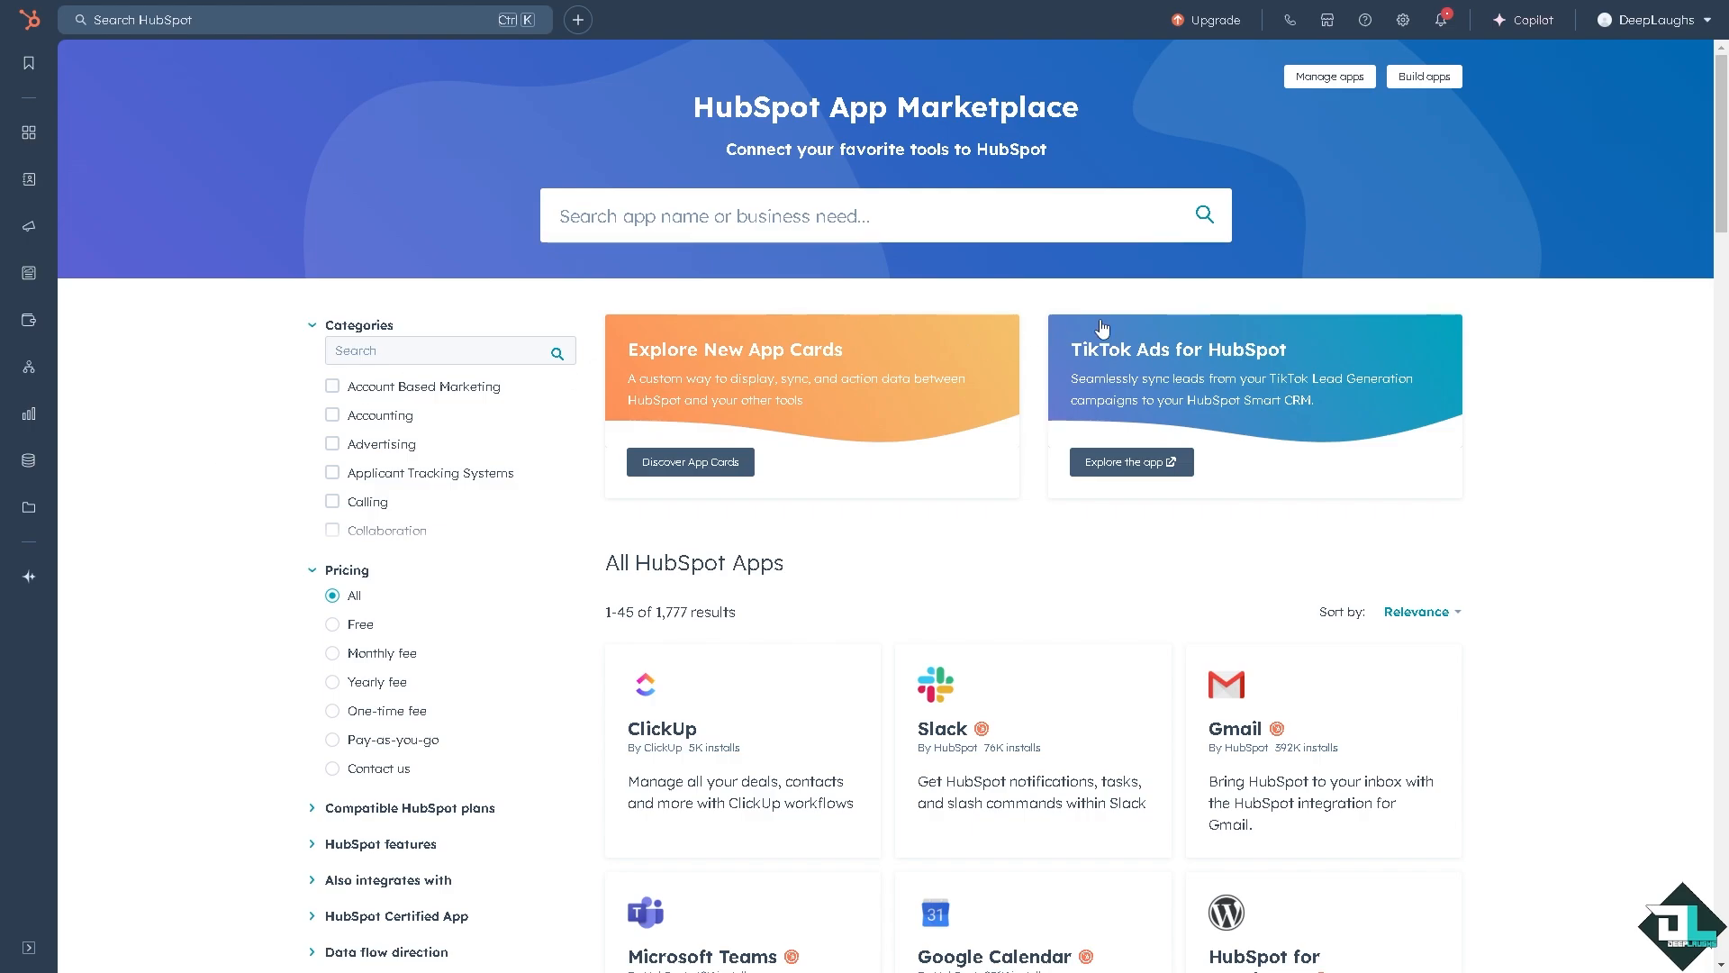
- Open the Domains & URLs page of the content settings in the HubSpot account
click(1403, 20)
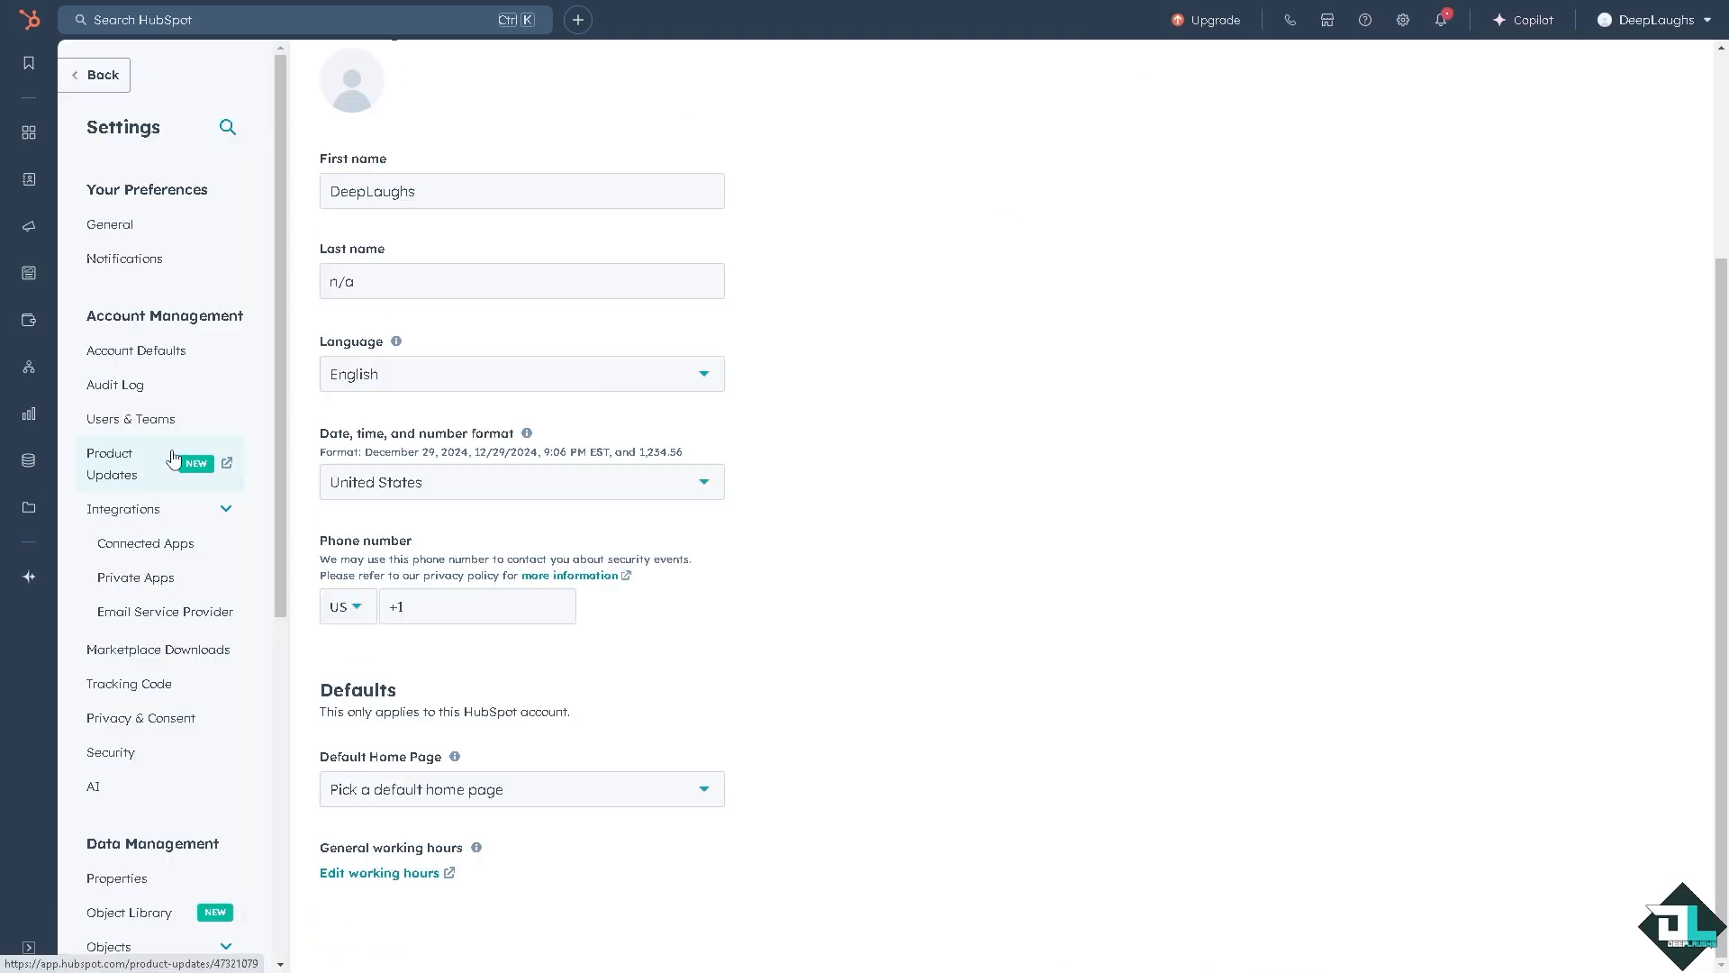
scroll(174, 486, down, 2)
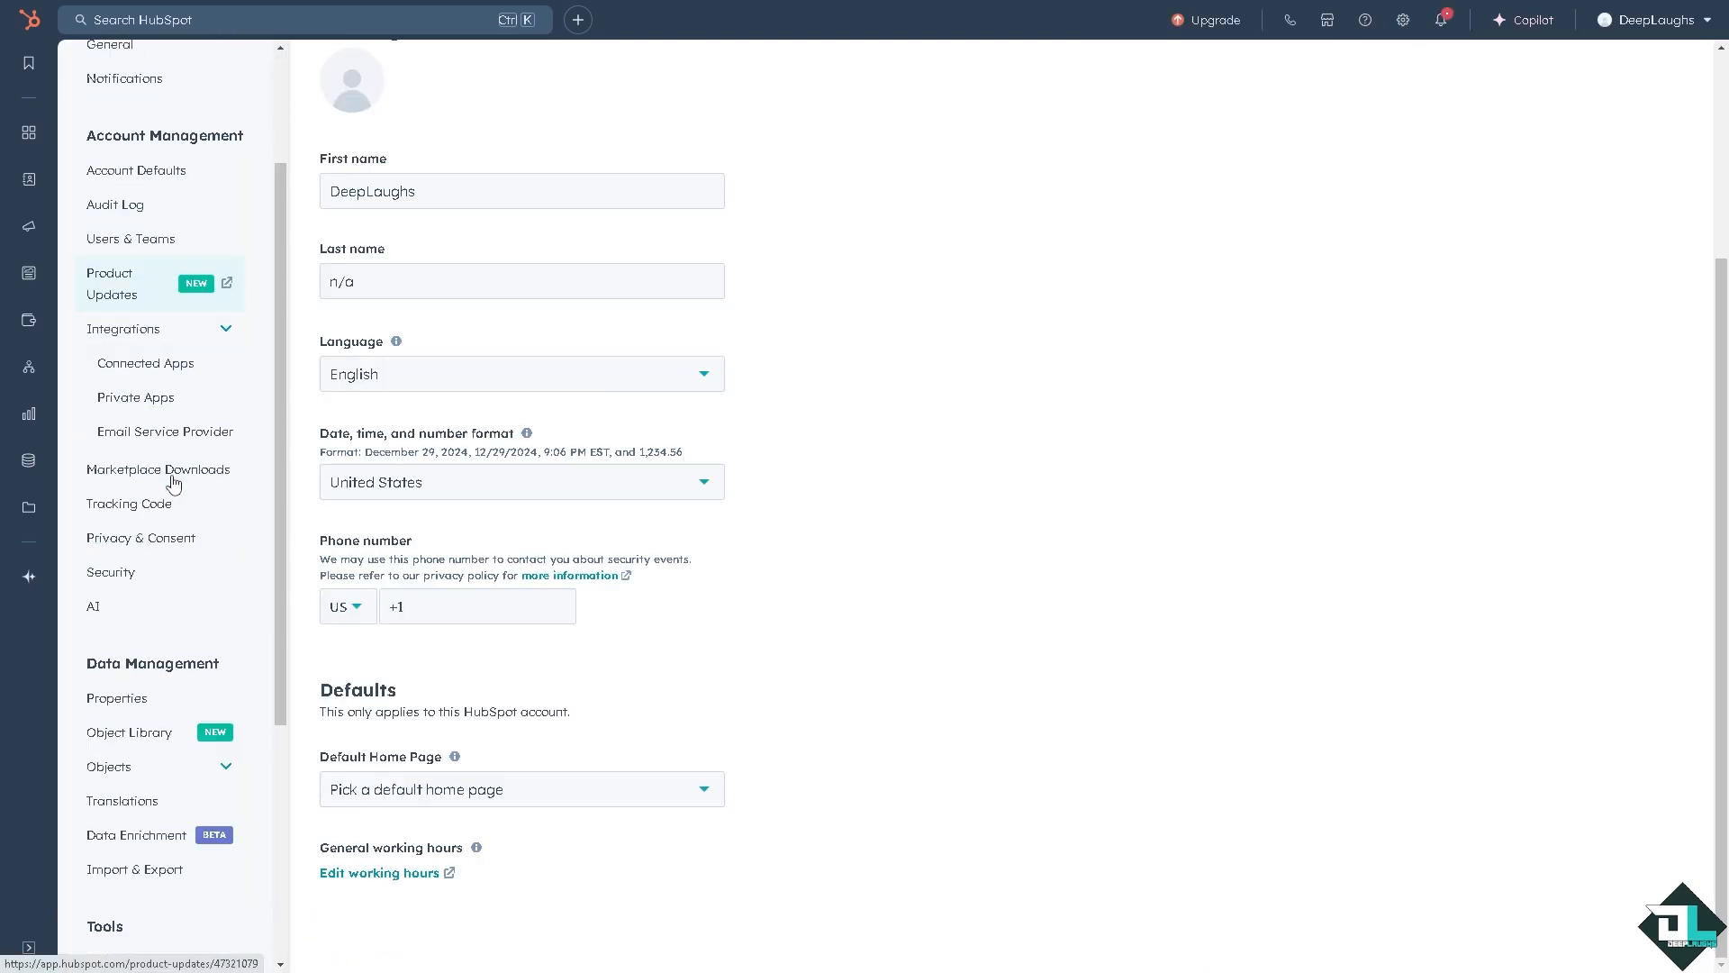
scroll(174, 485, down, 3)
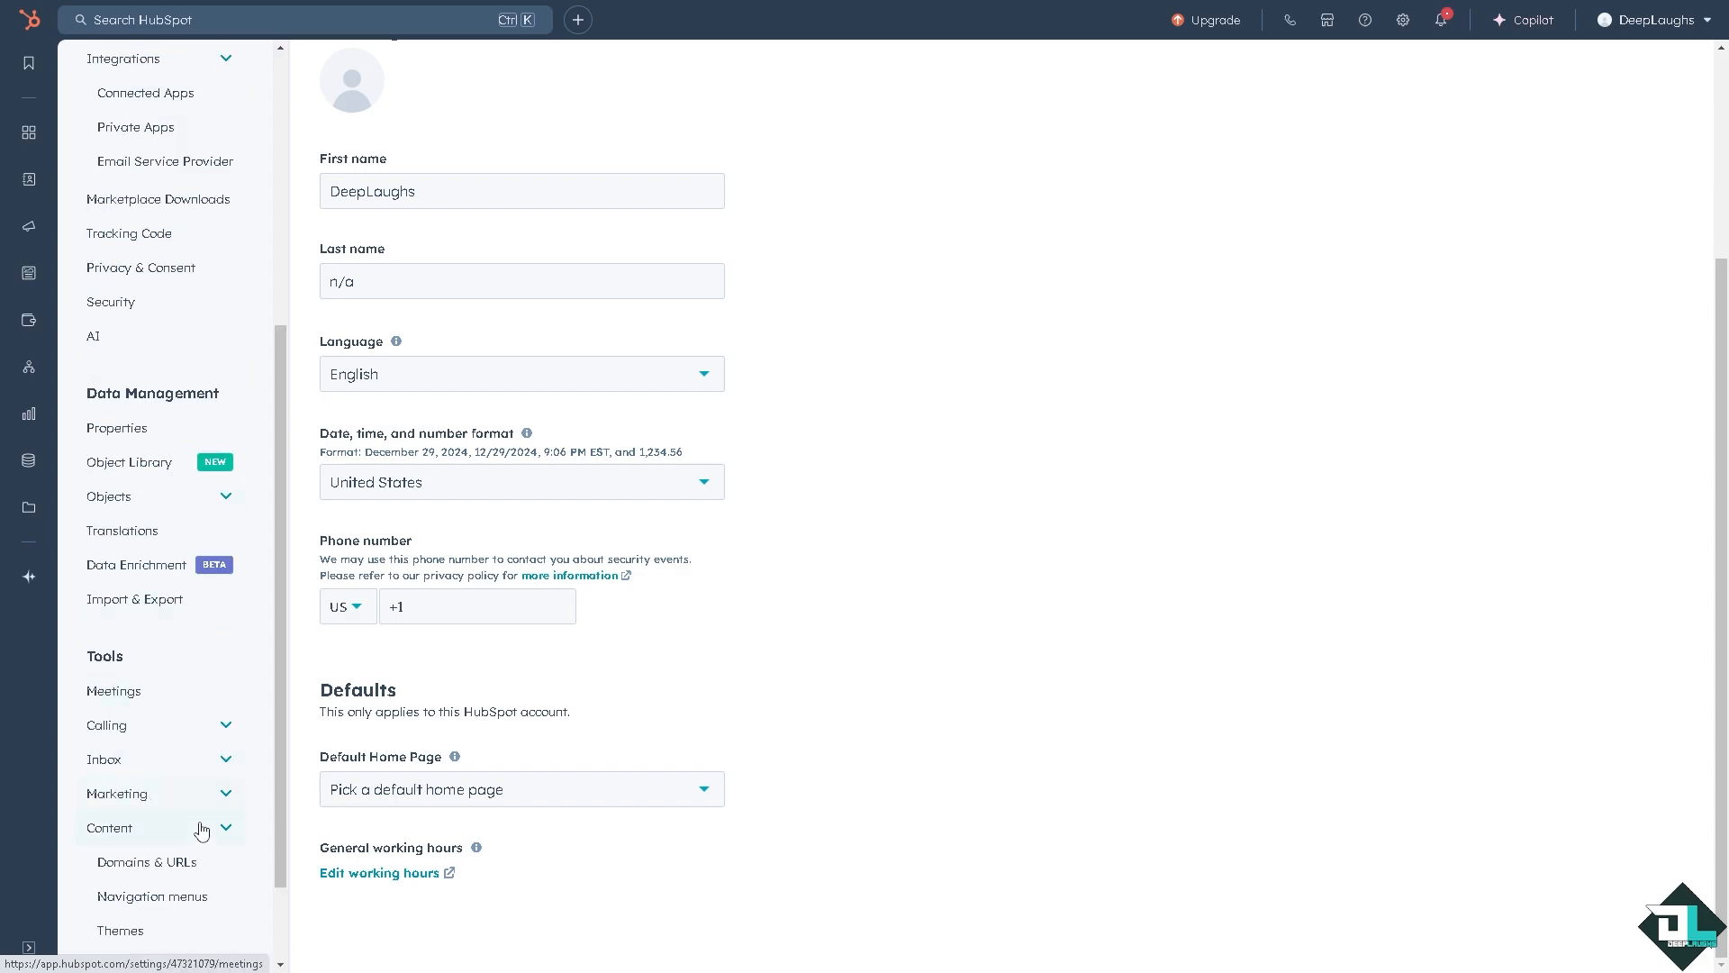
scroll(200, 828, up, 1)
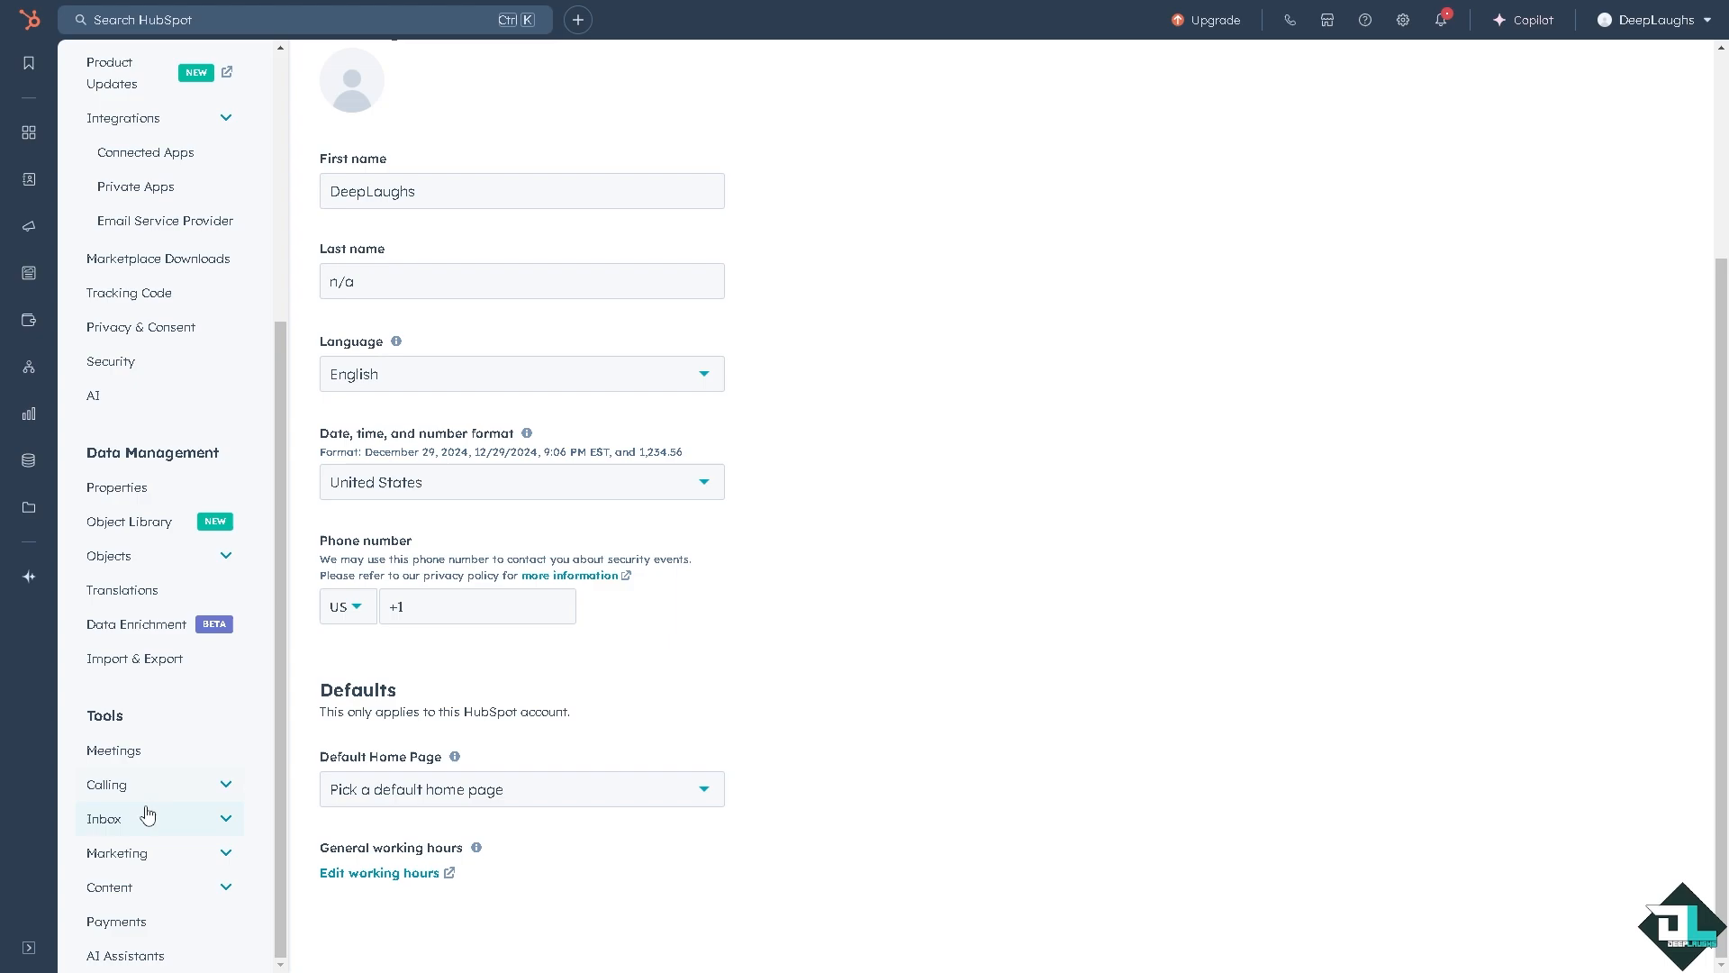
click(194, 896)
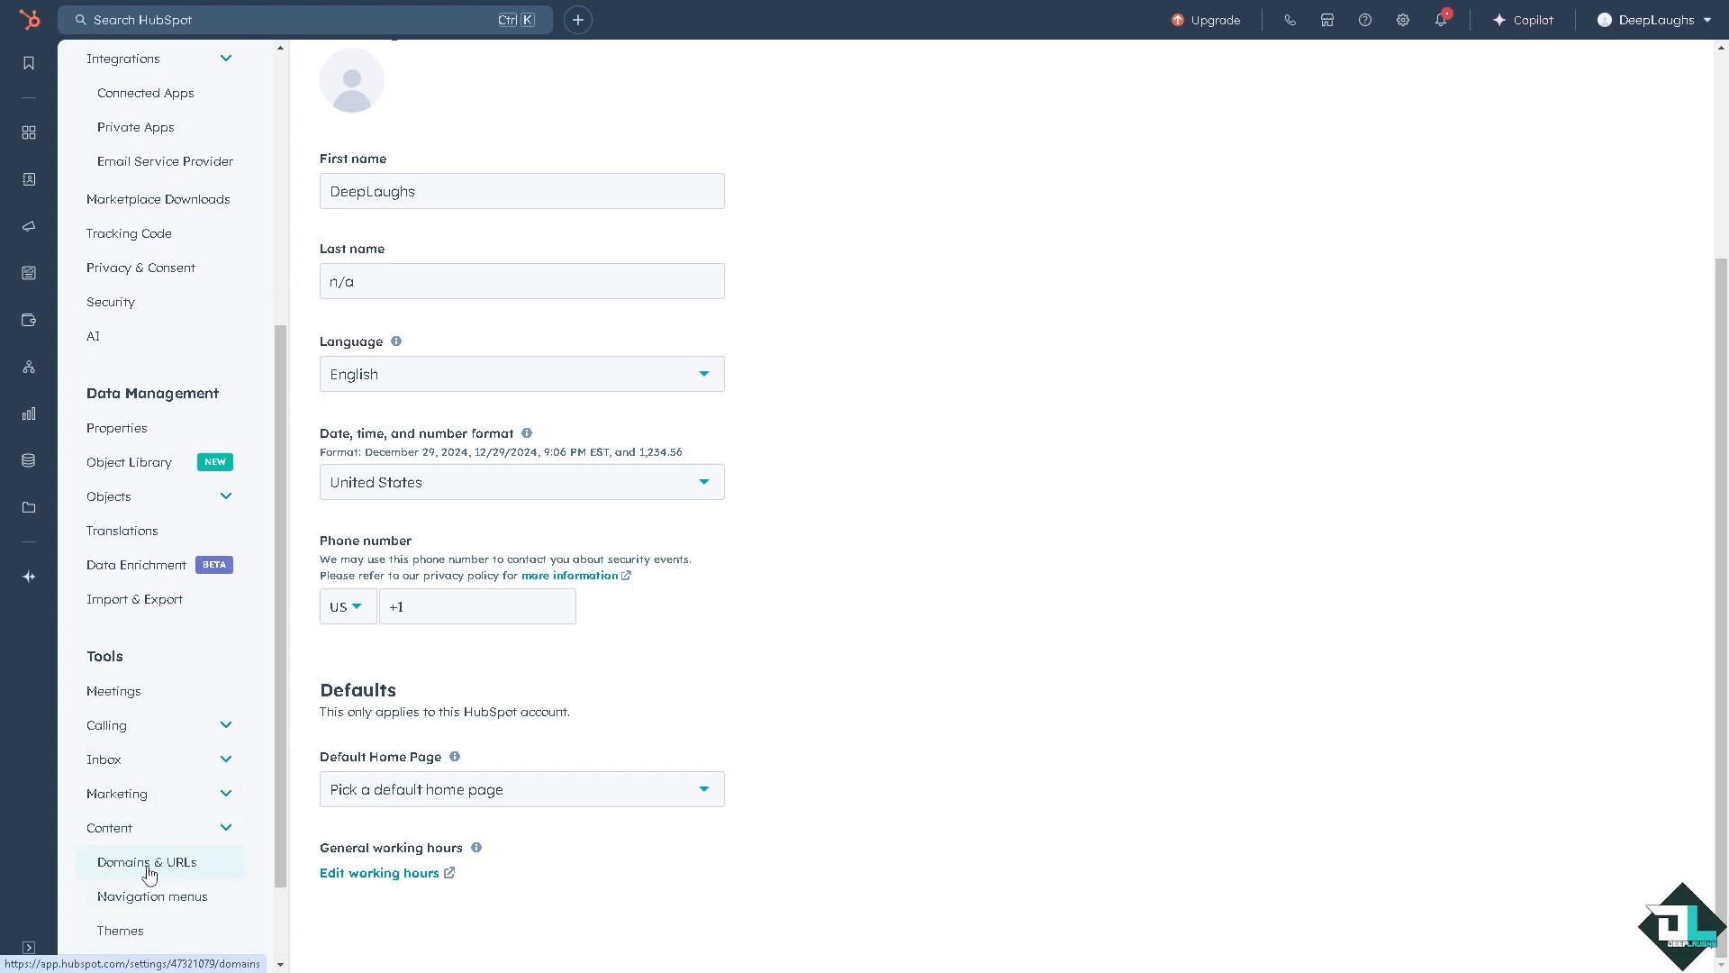
click(148, 863)
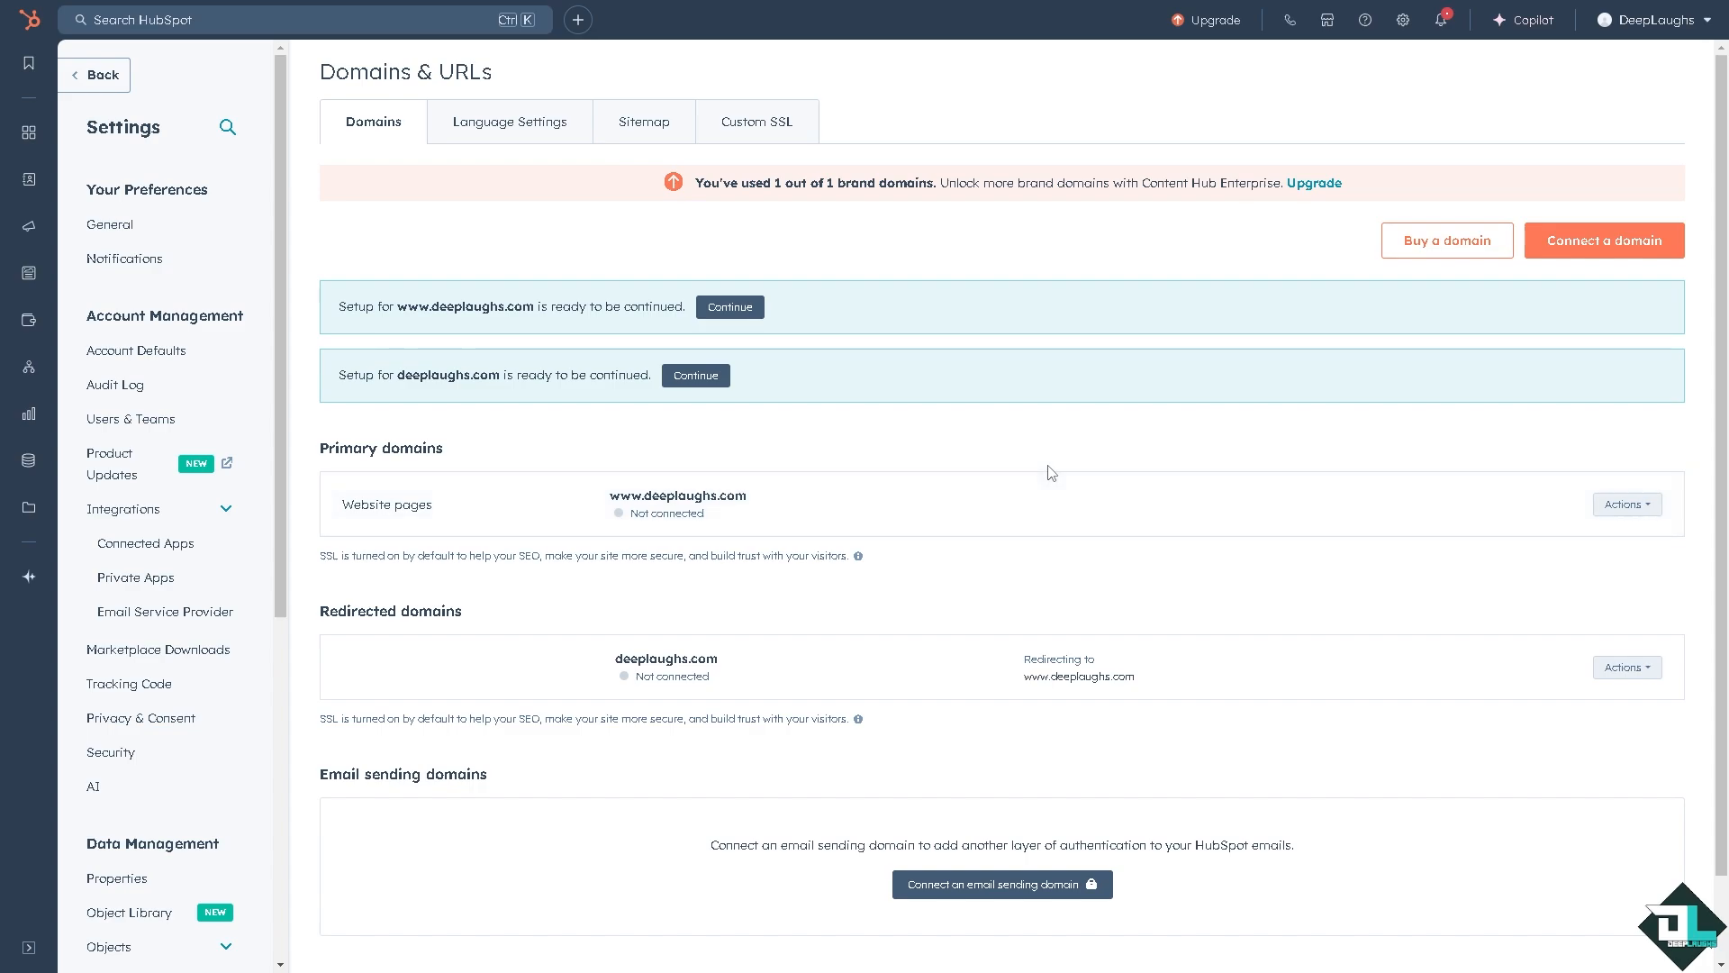
- Search GoDaddy for a purchasable domain matching "DEEP LAUGHS", review the suggestions and close the domain purchase offer
click(1479, 254)
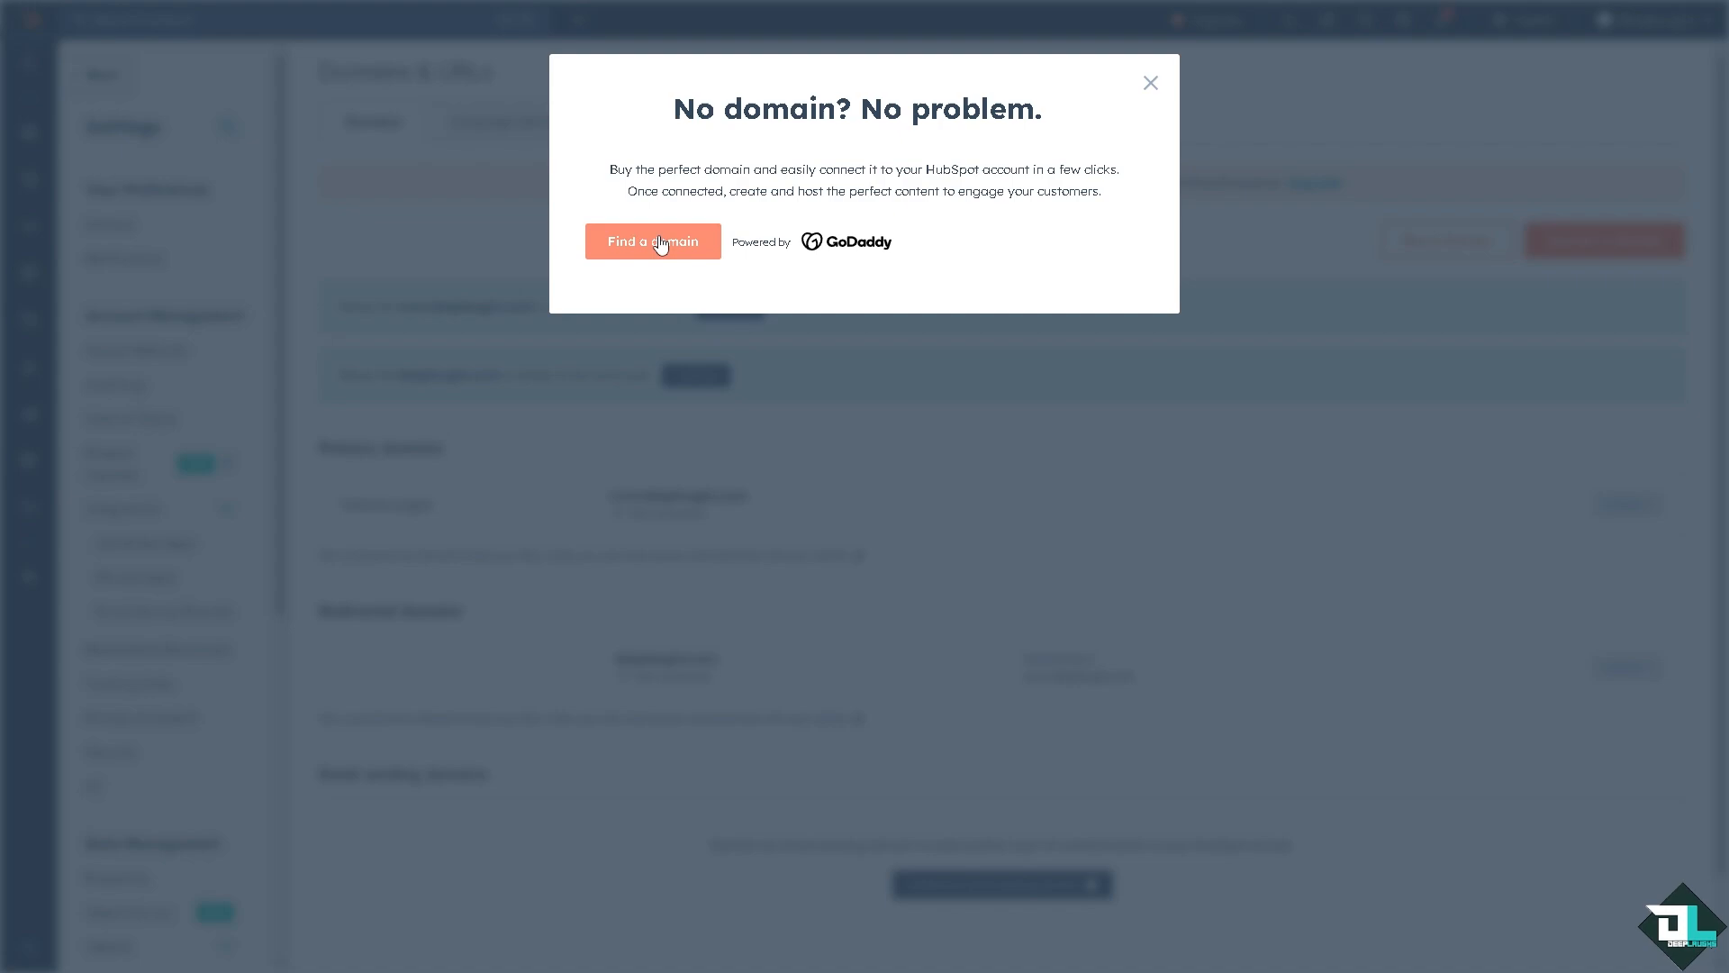
click(664, 247)
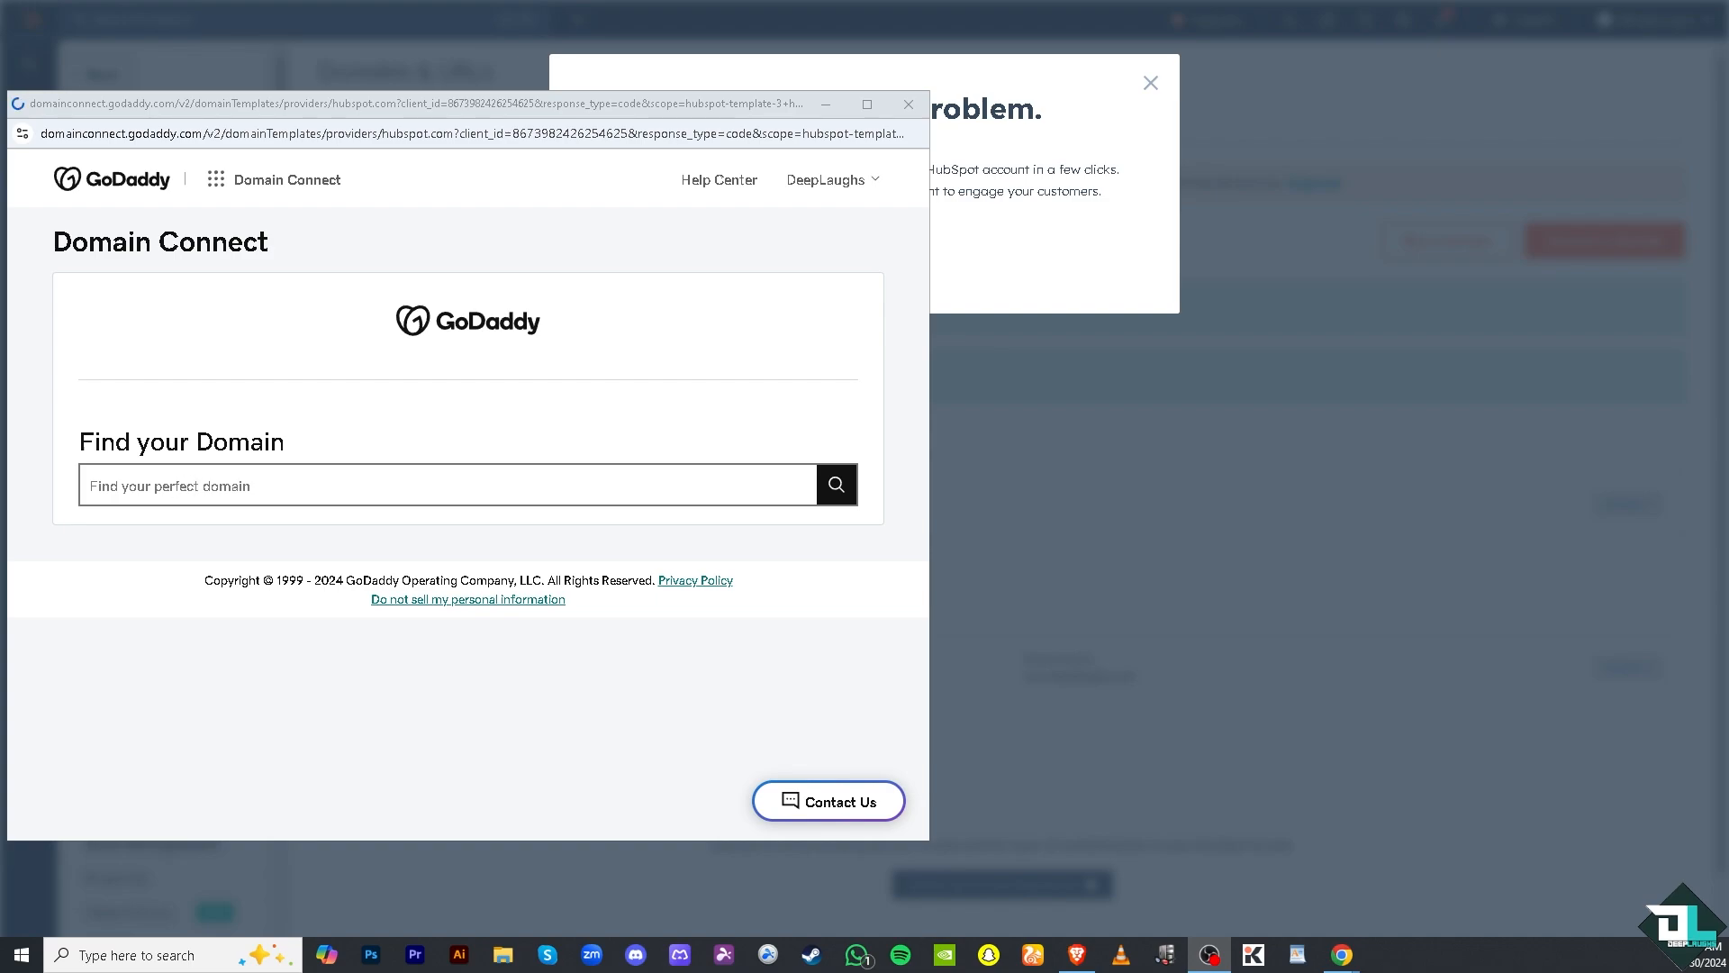
click(195, 478)
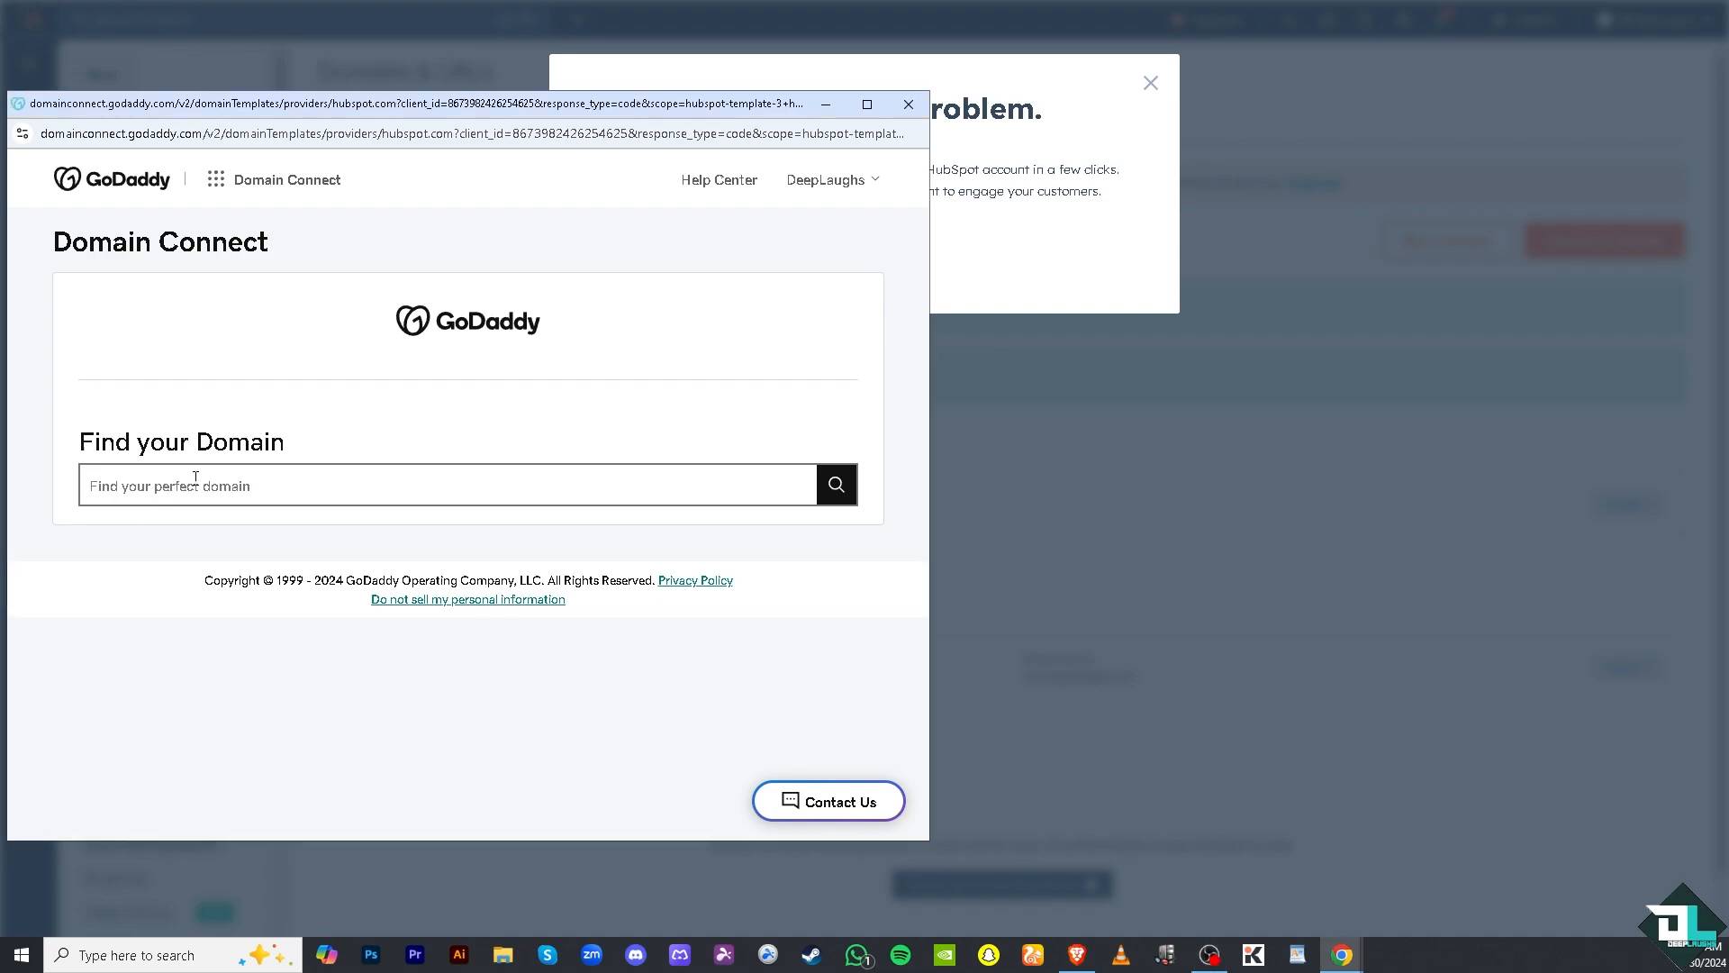
text(DEEP LAUGHS)
click(836, 485)
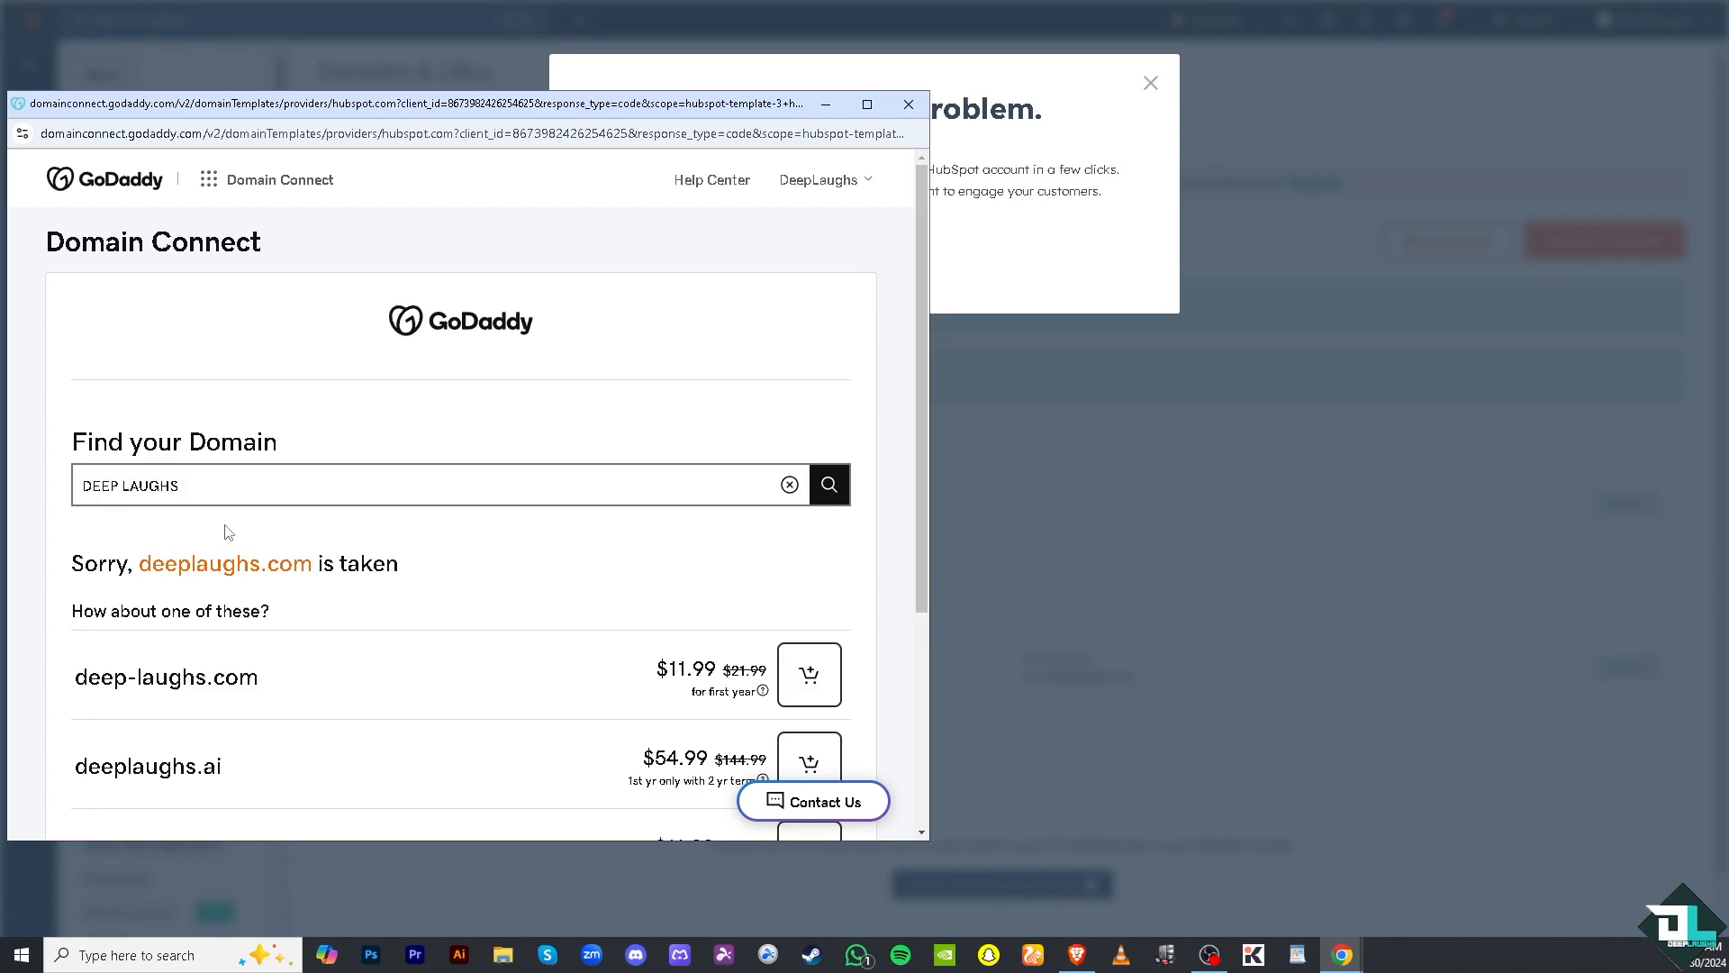
scroll(341, 566, down, 2)
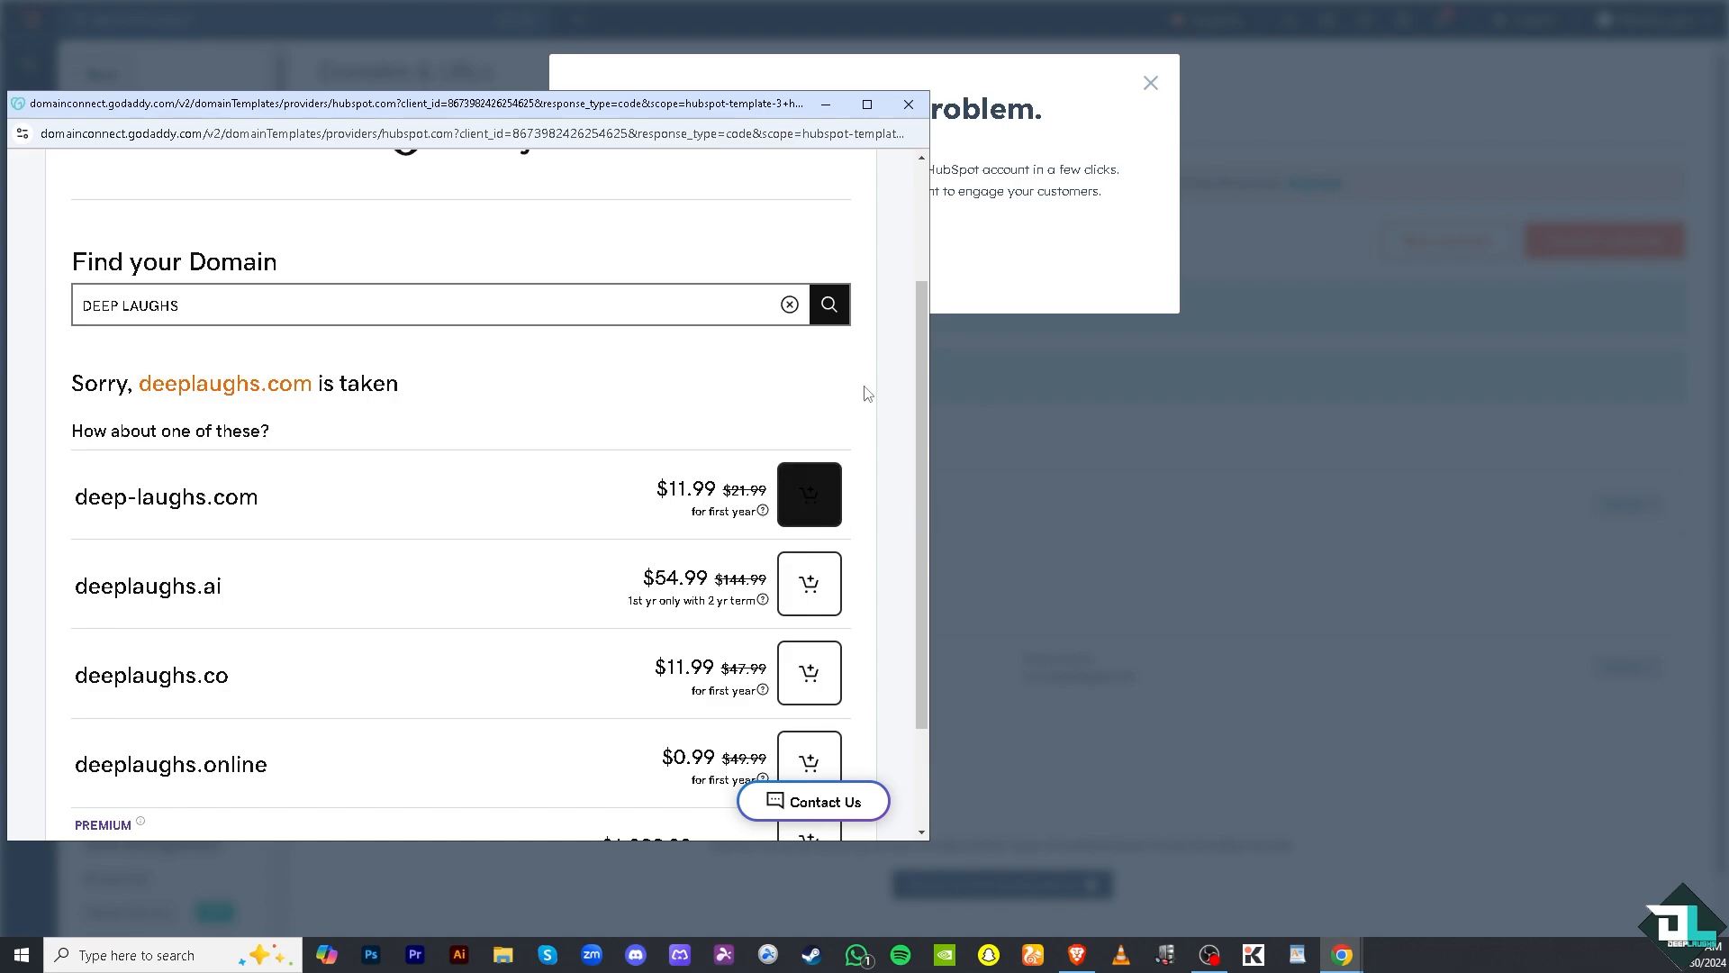
click(909, 103)
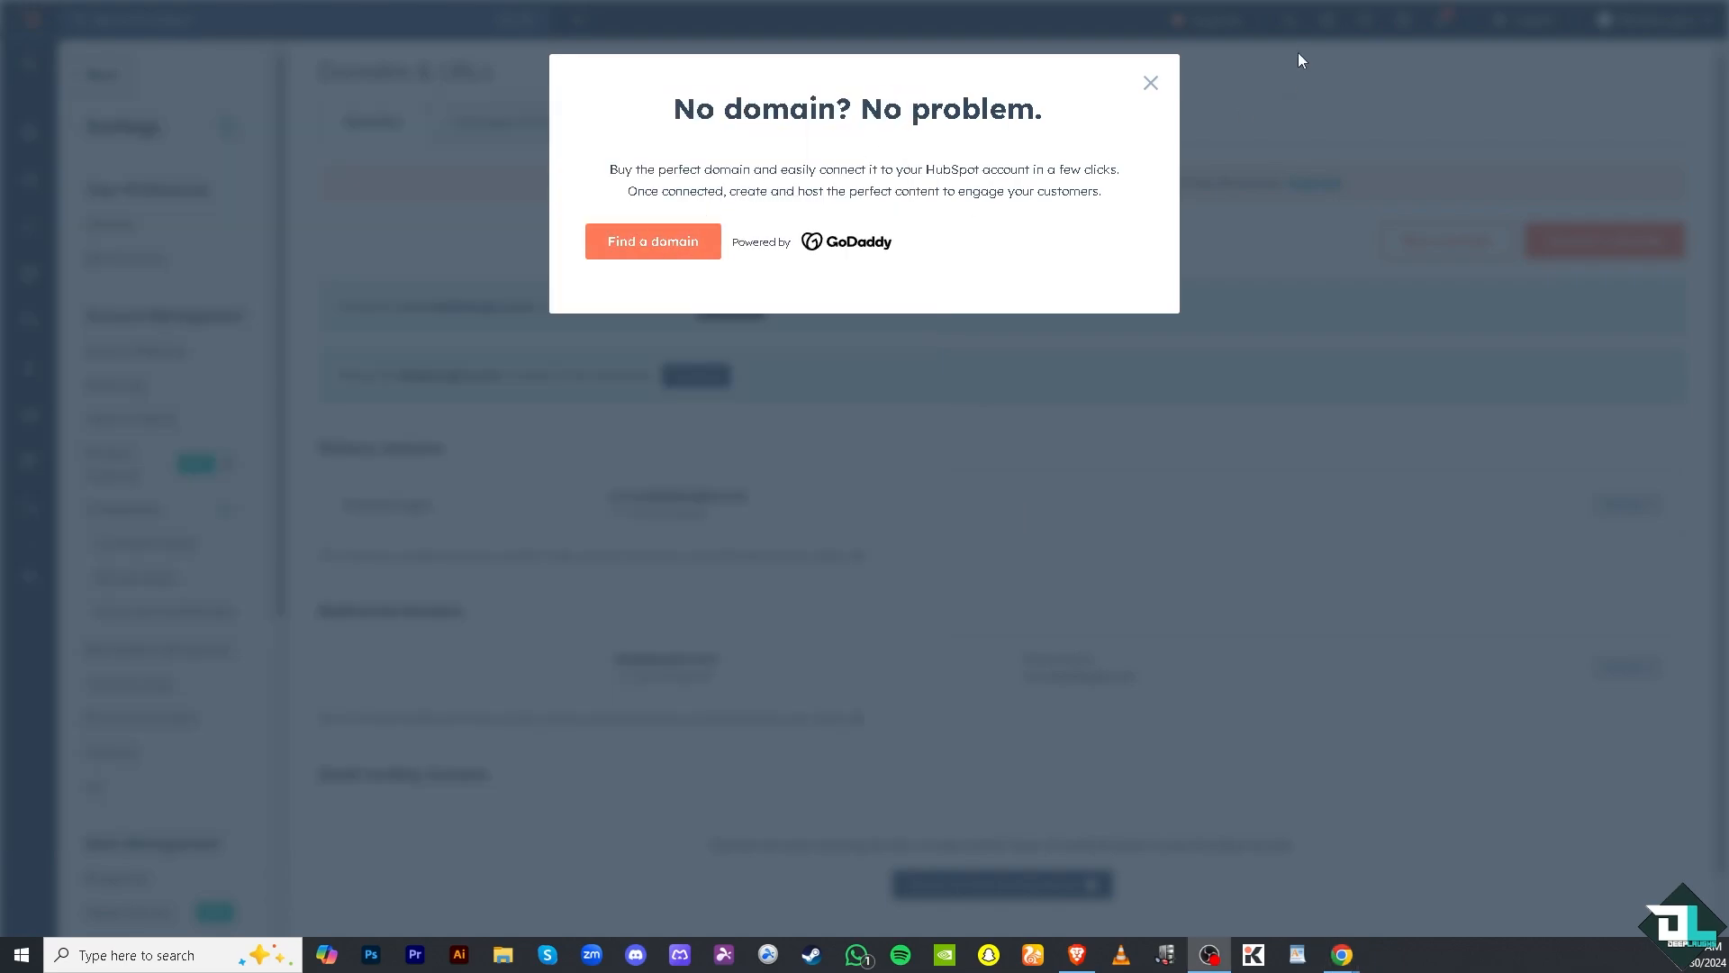
click(1152, 82)
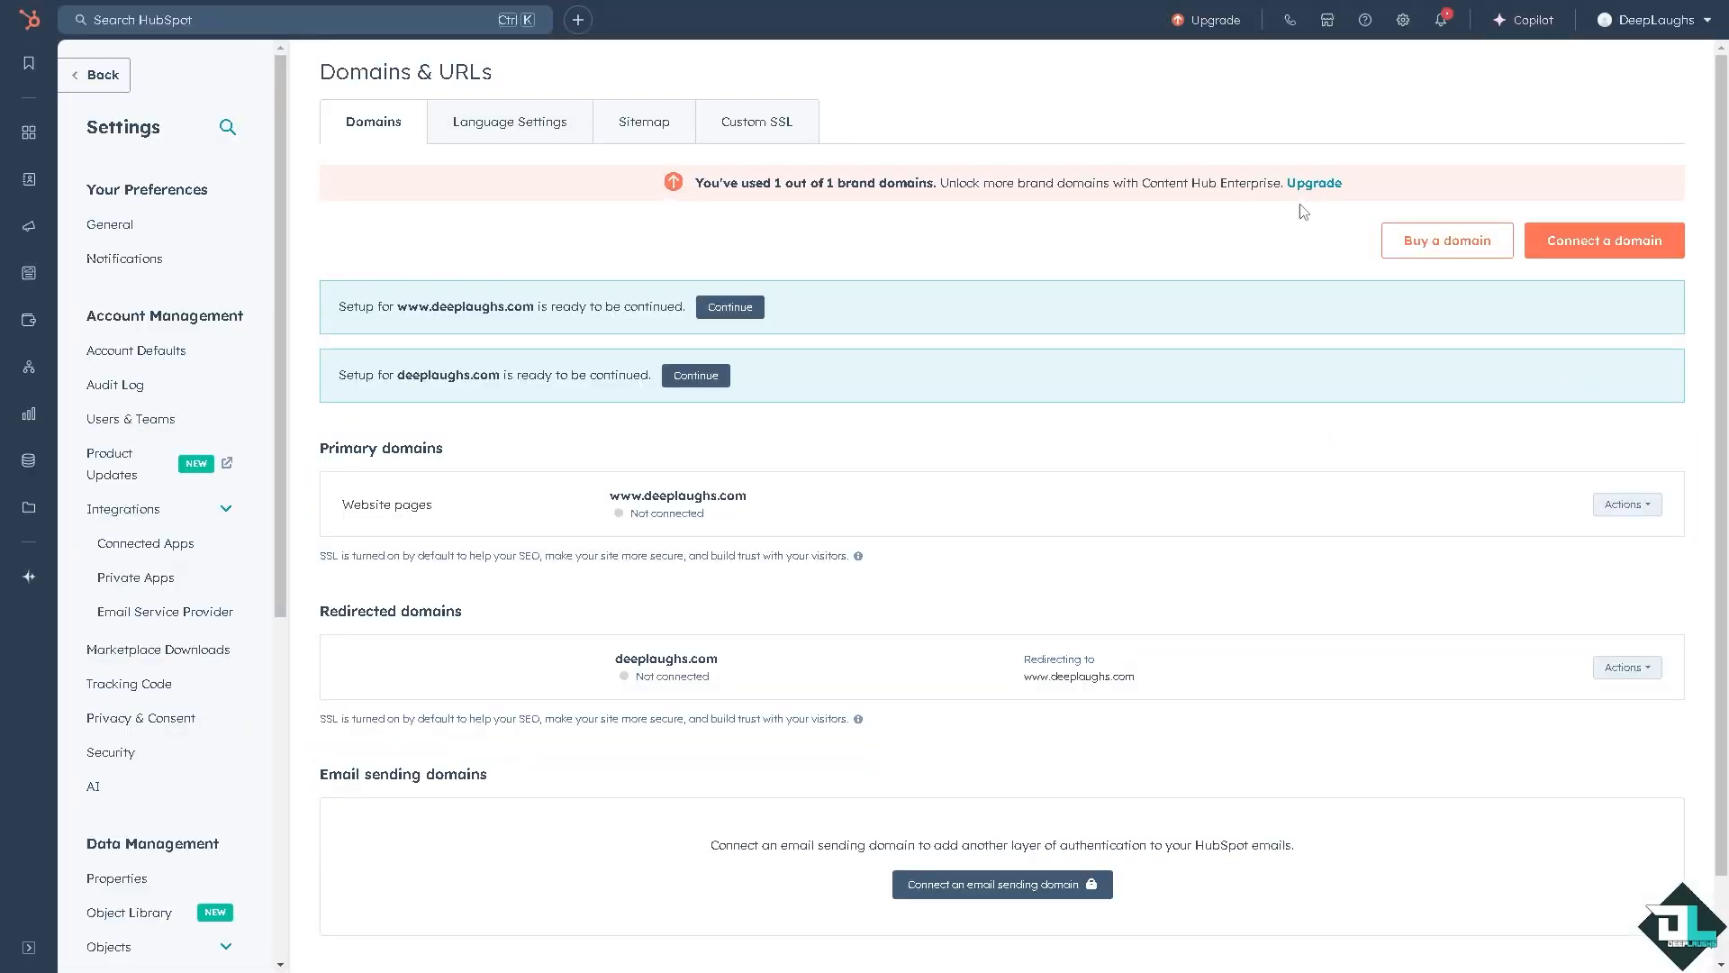
- Start connecting a primary domain and choose deeplaughs as its brand domain
click(1586, 250)
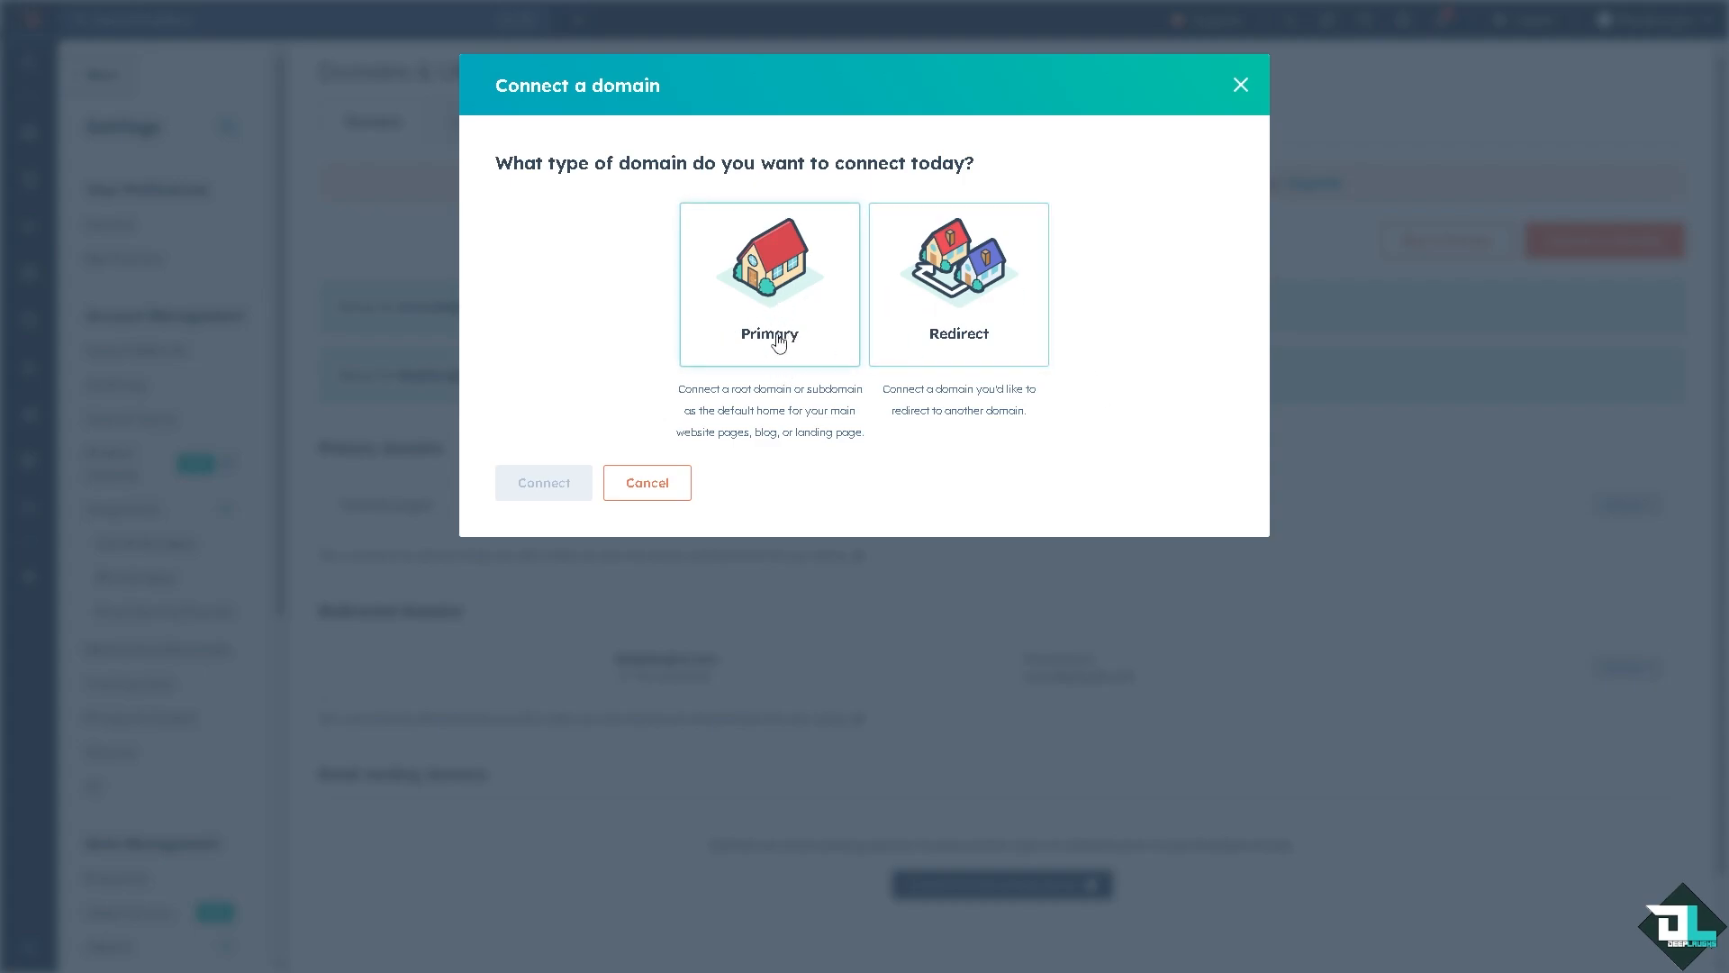
click(770, 283)
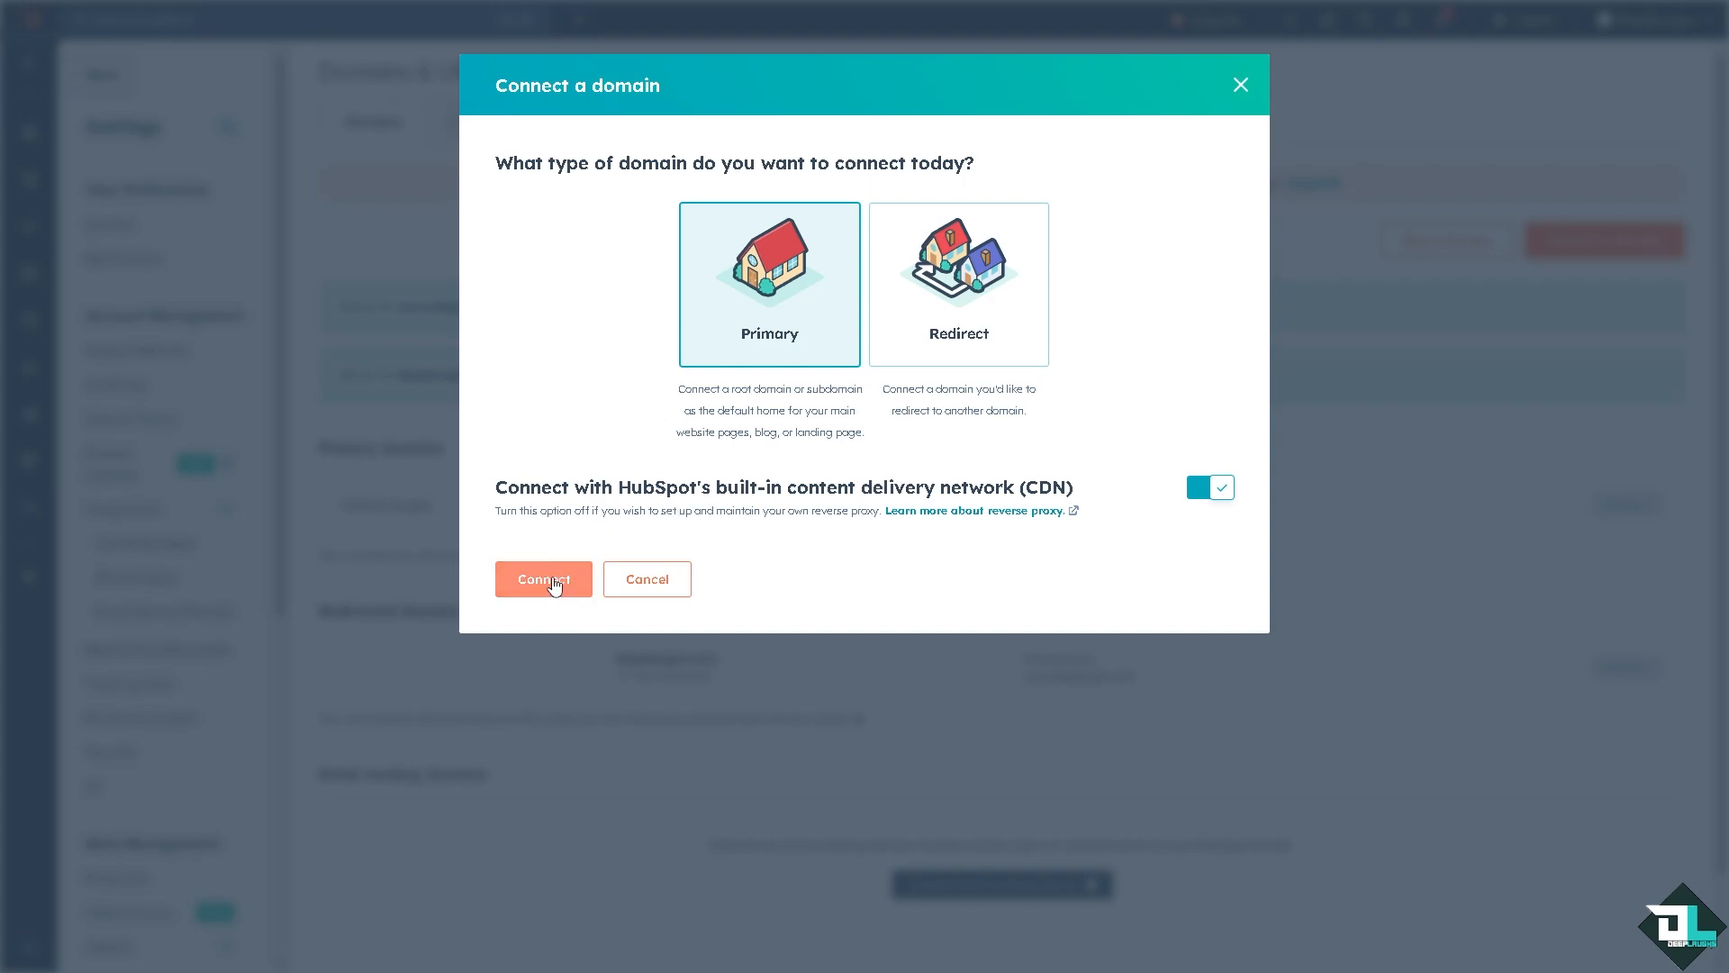
click(554, 581)
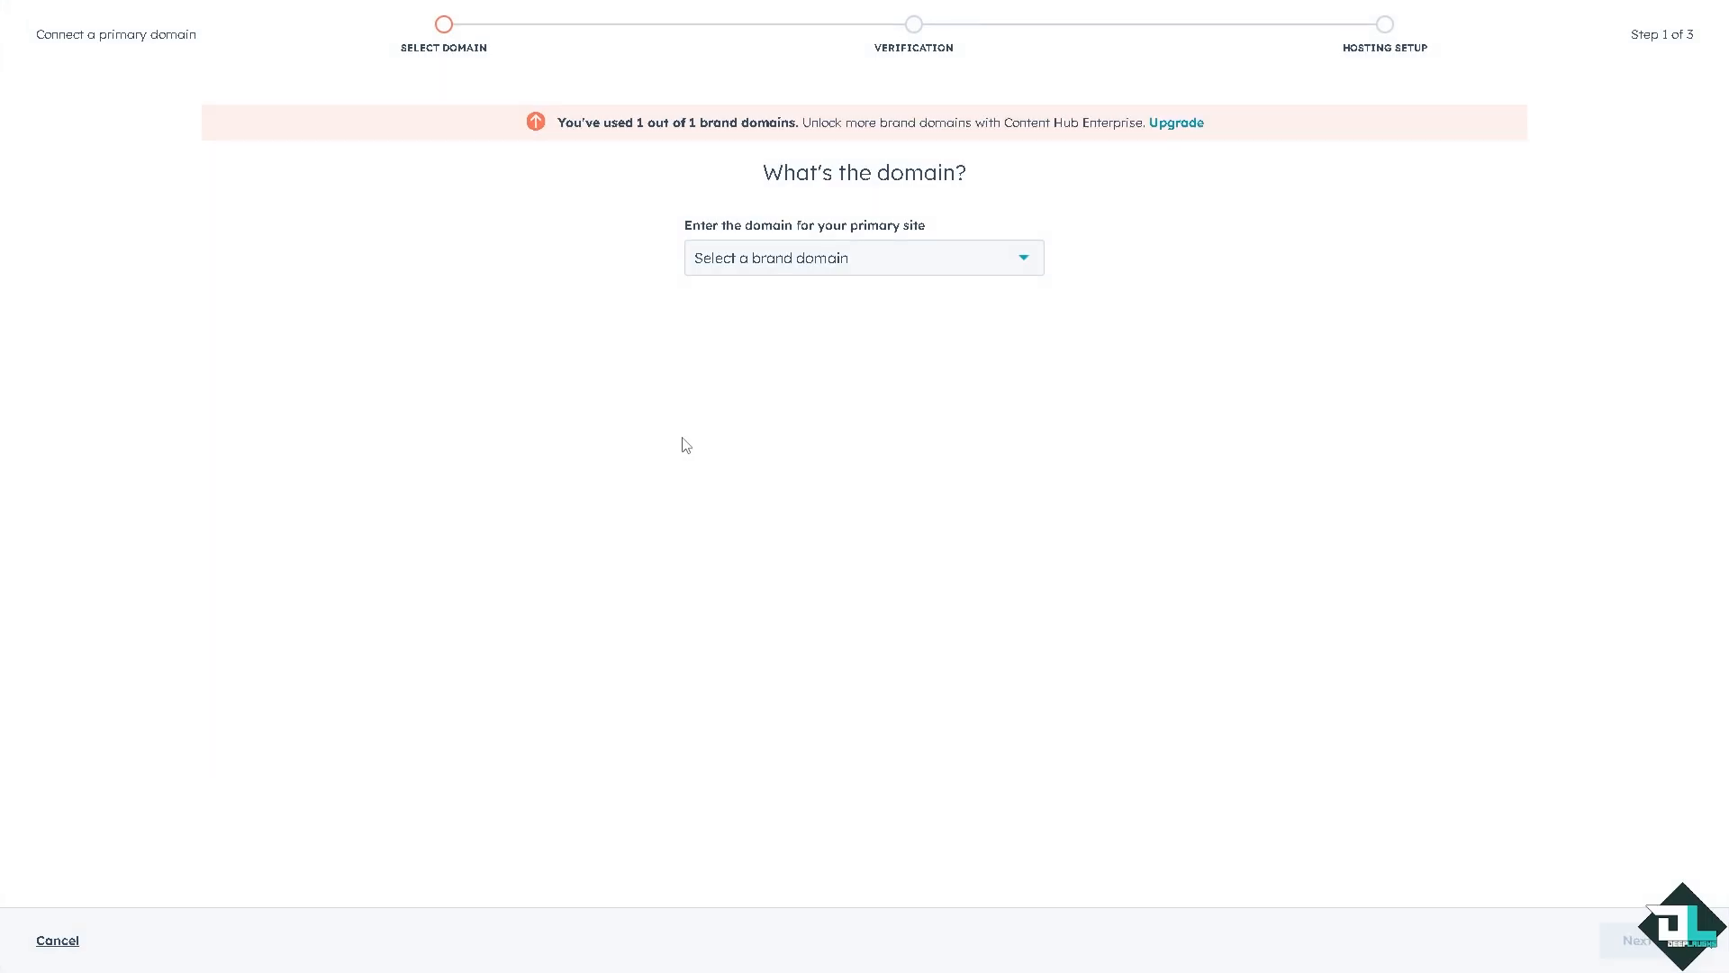
click(776, 270)
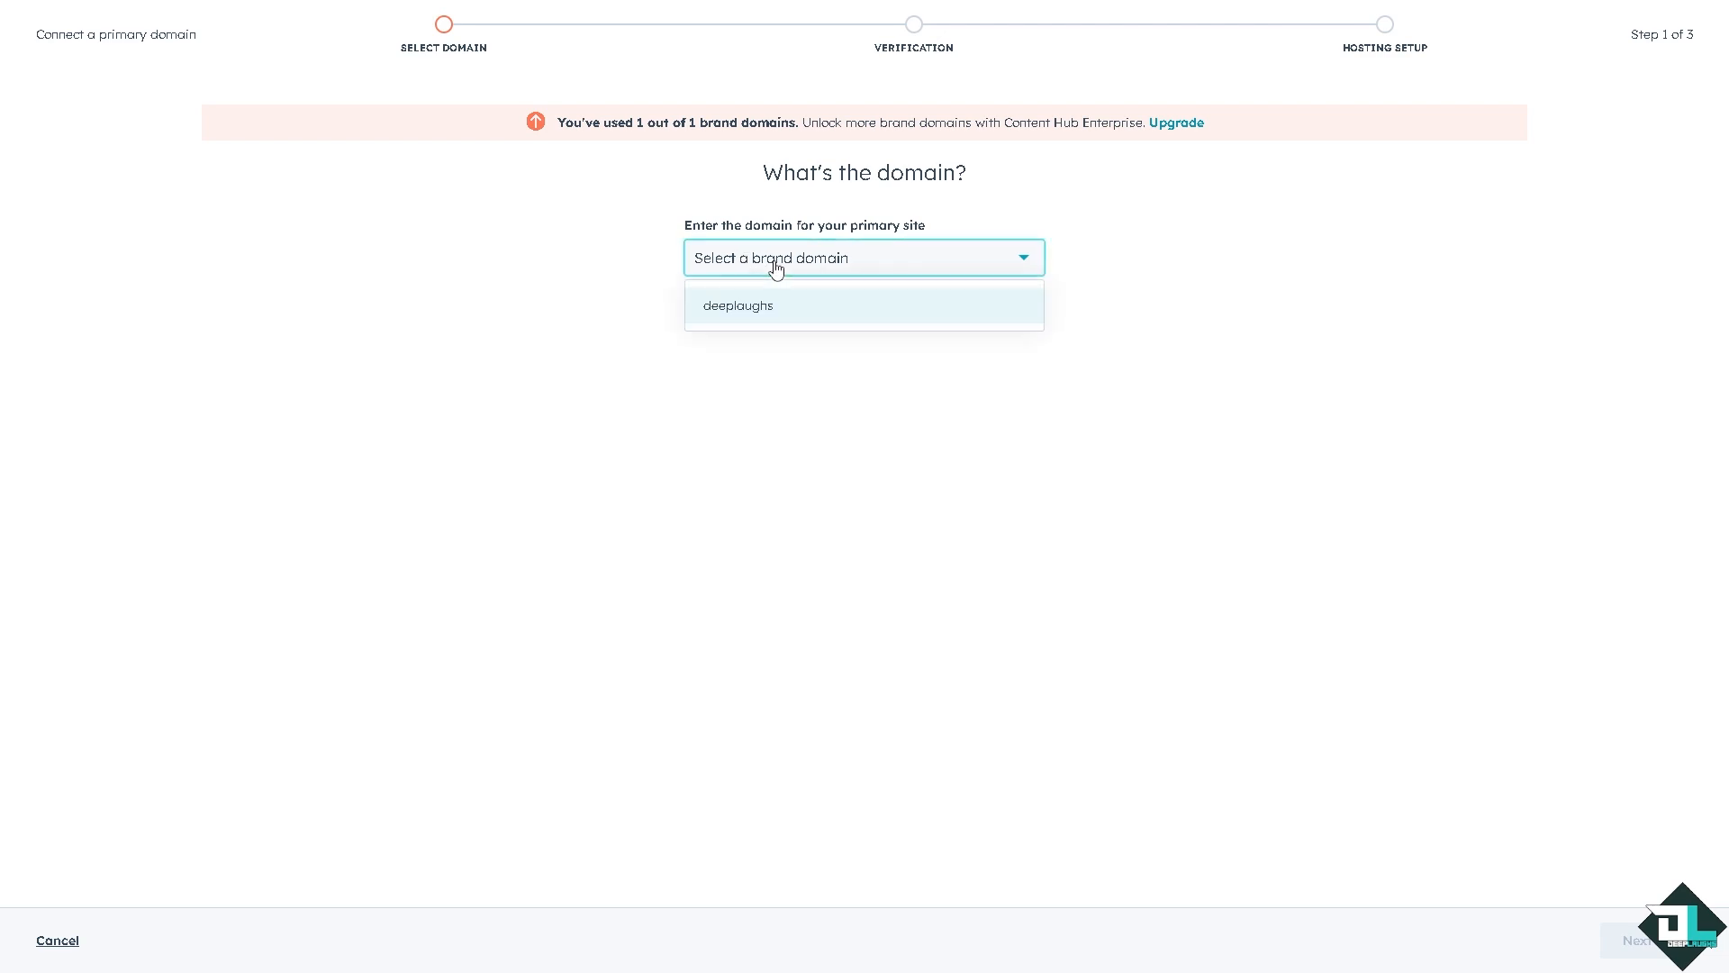
click(773, 309)
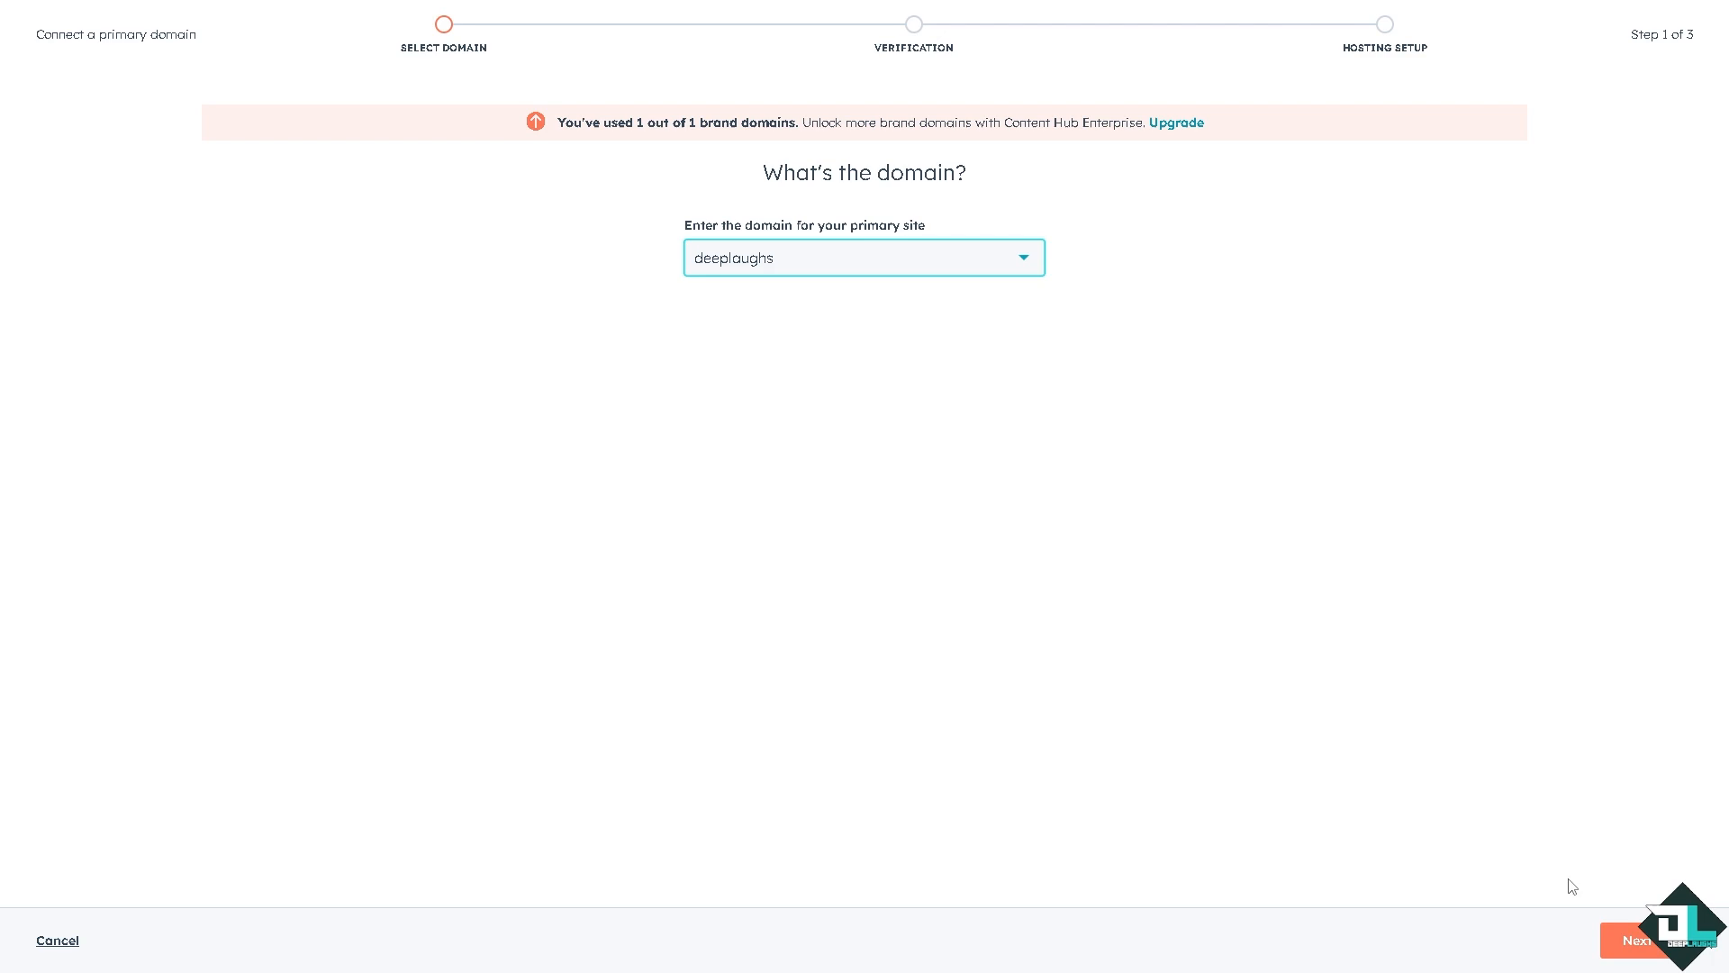
click(1637, 940)
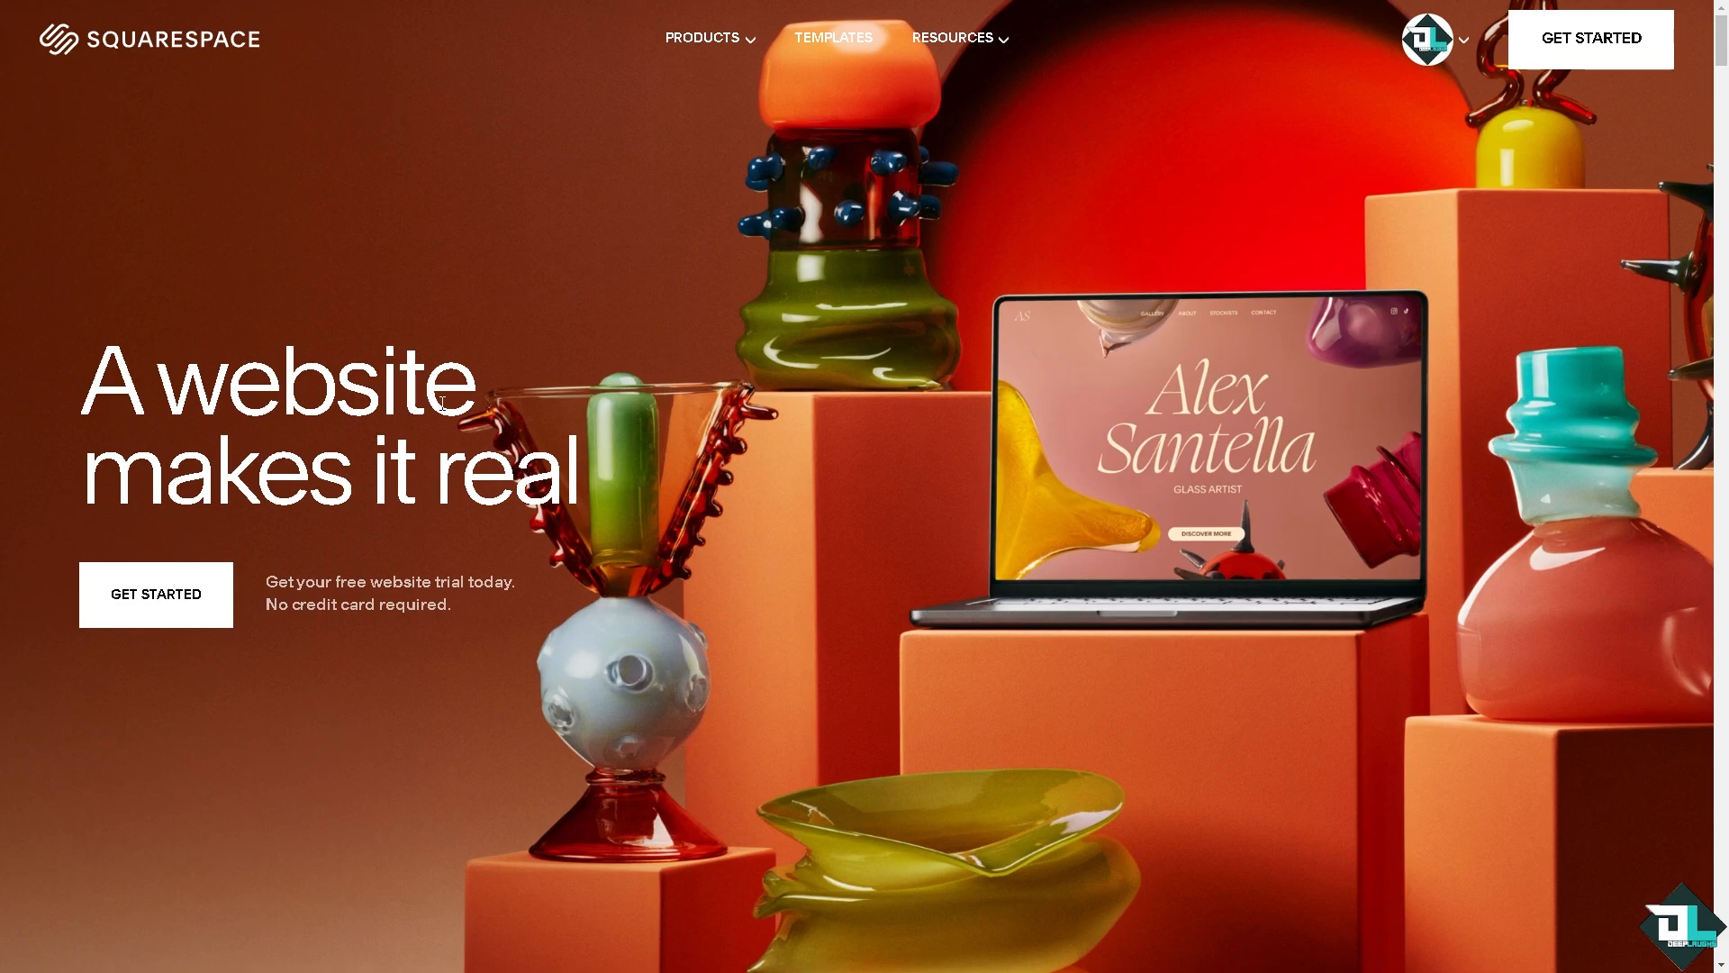
- Enter deep-laughs.com as the subdomain for the website content and accept the content type and URL selection
mouse_move(1468, 45)
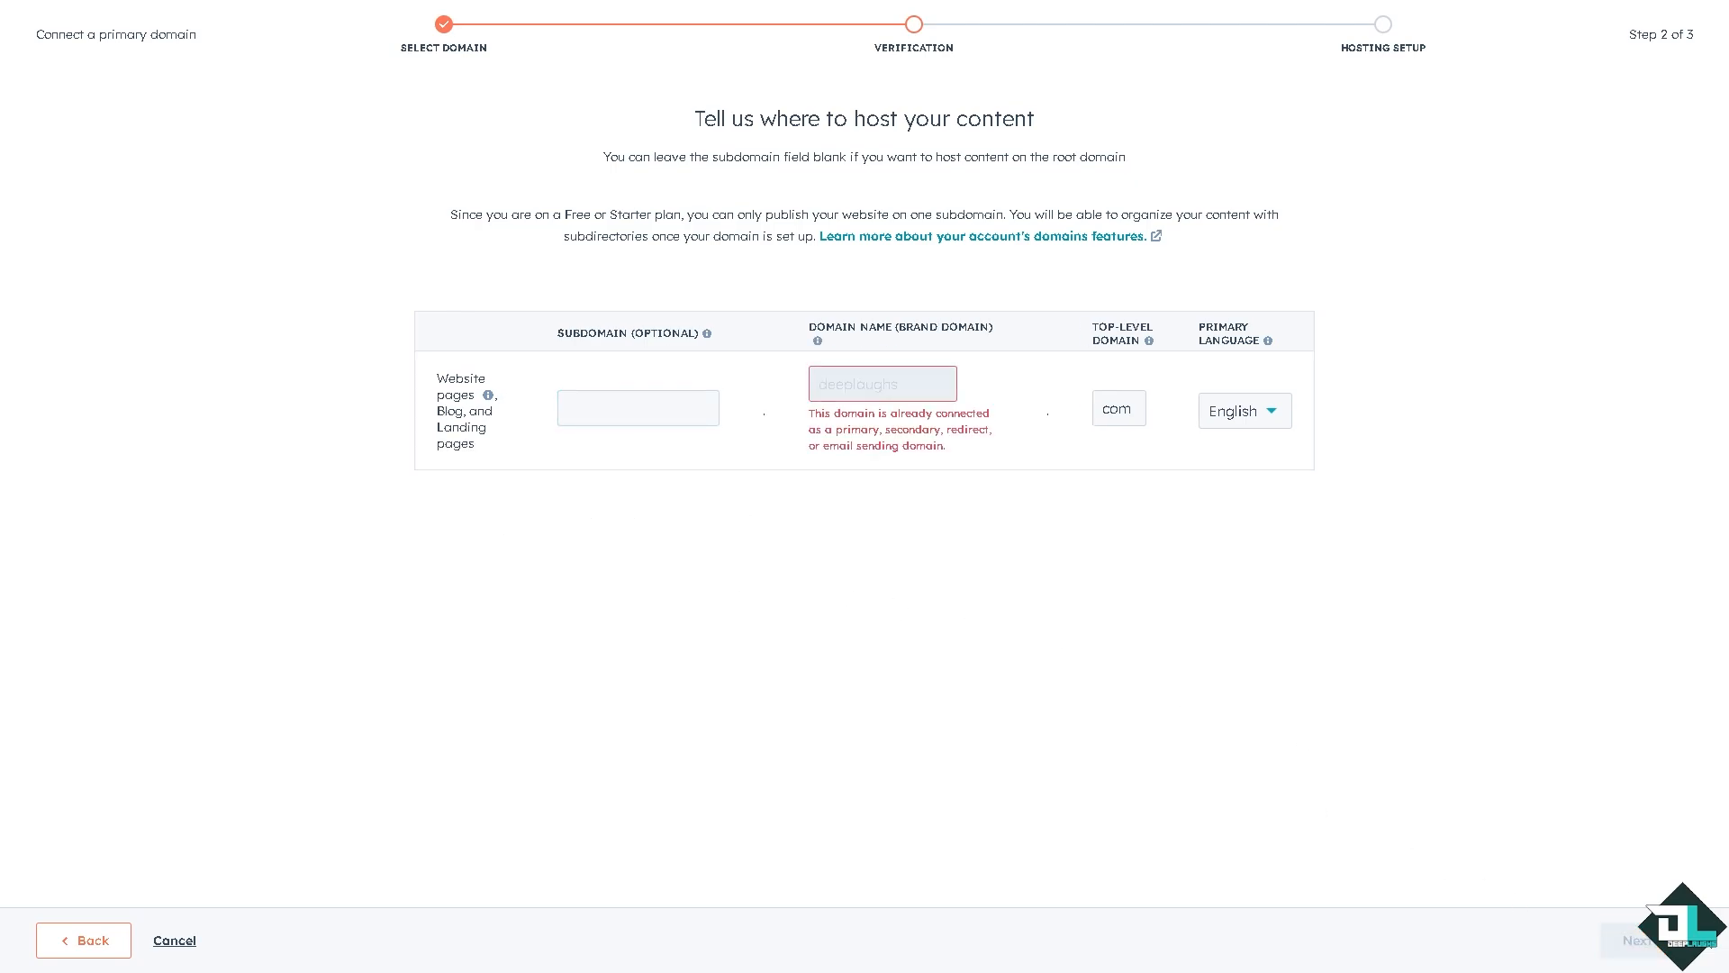
click(632, 405)
text(dee)
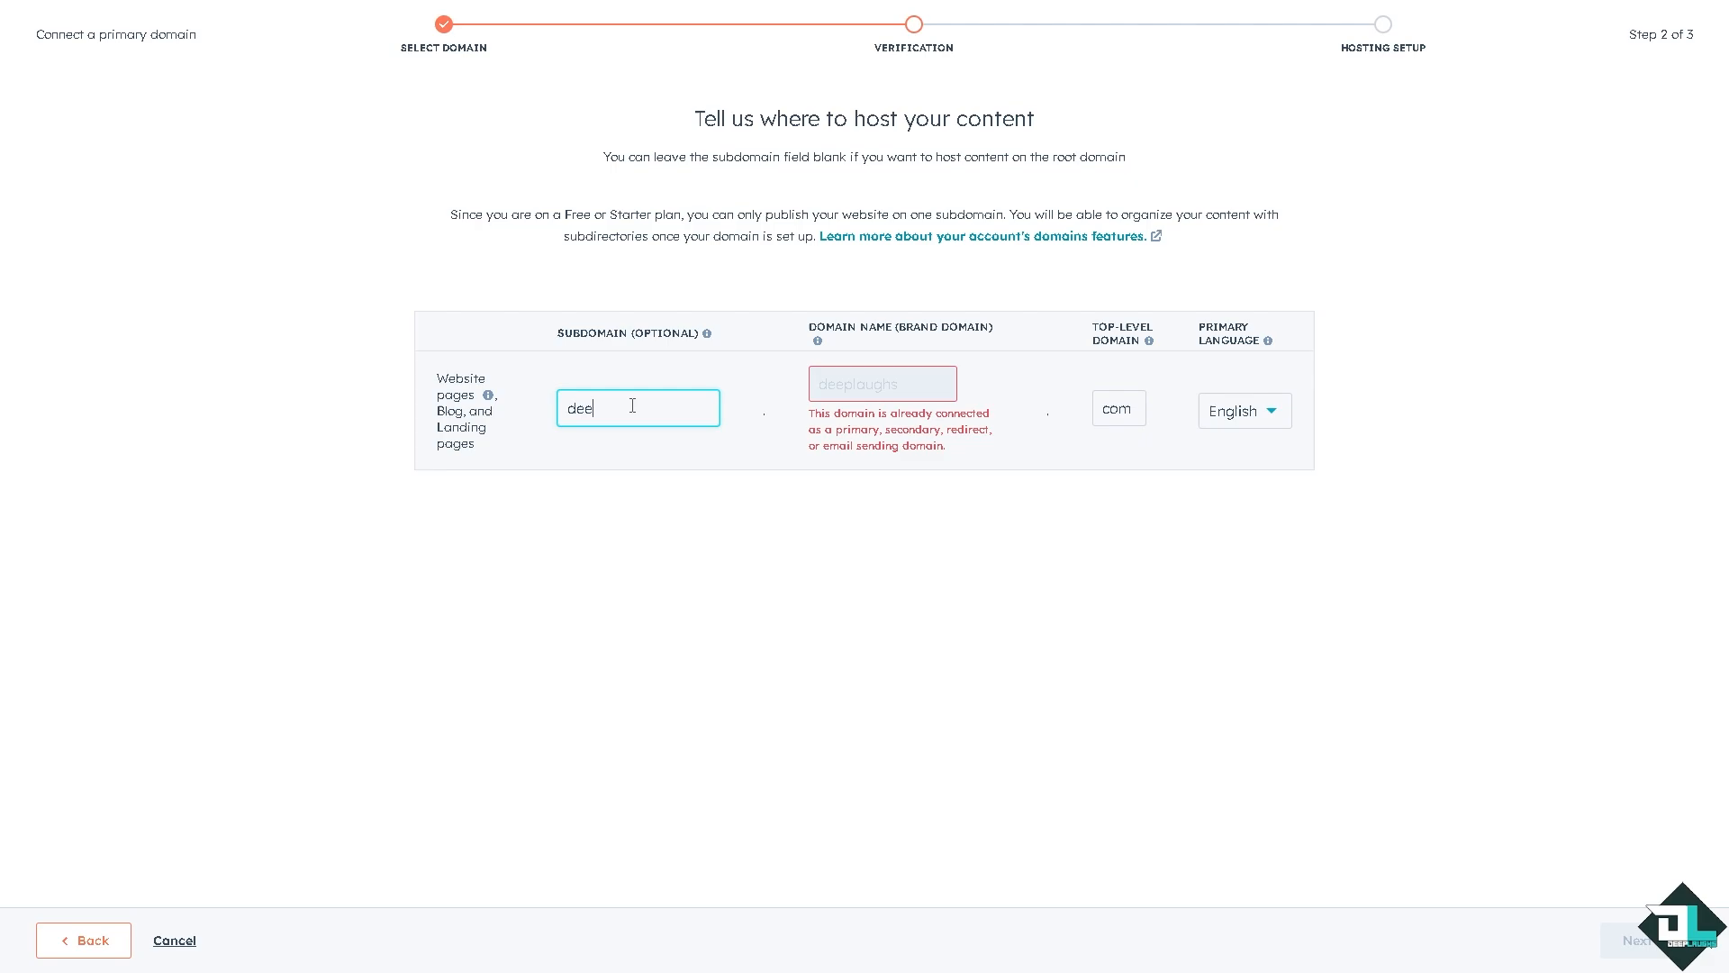
text(p-laughs.com)
click(656, 493)
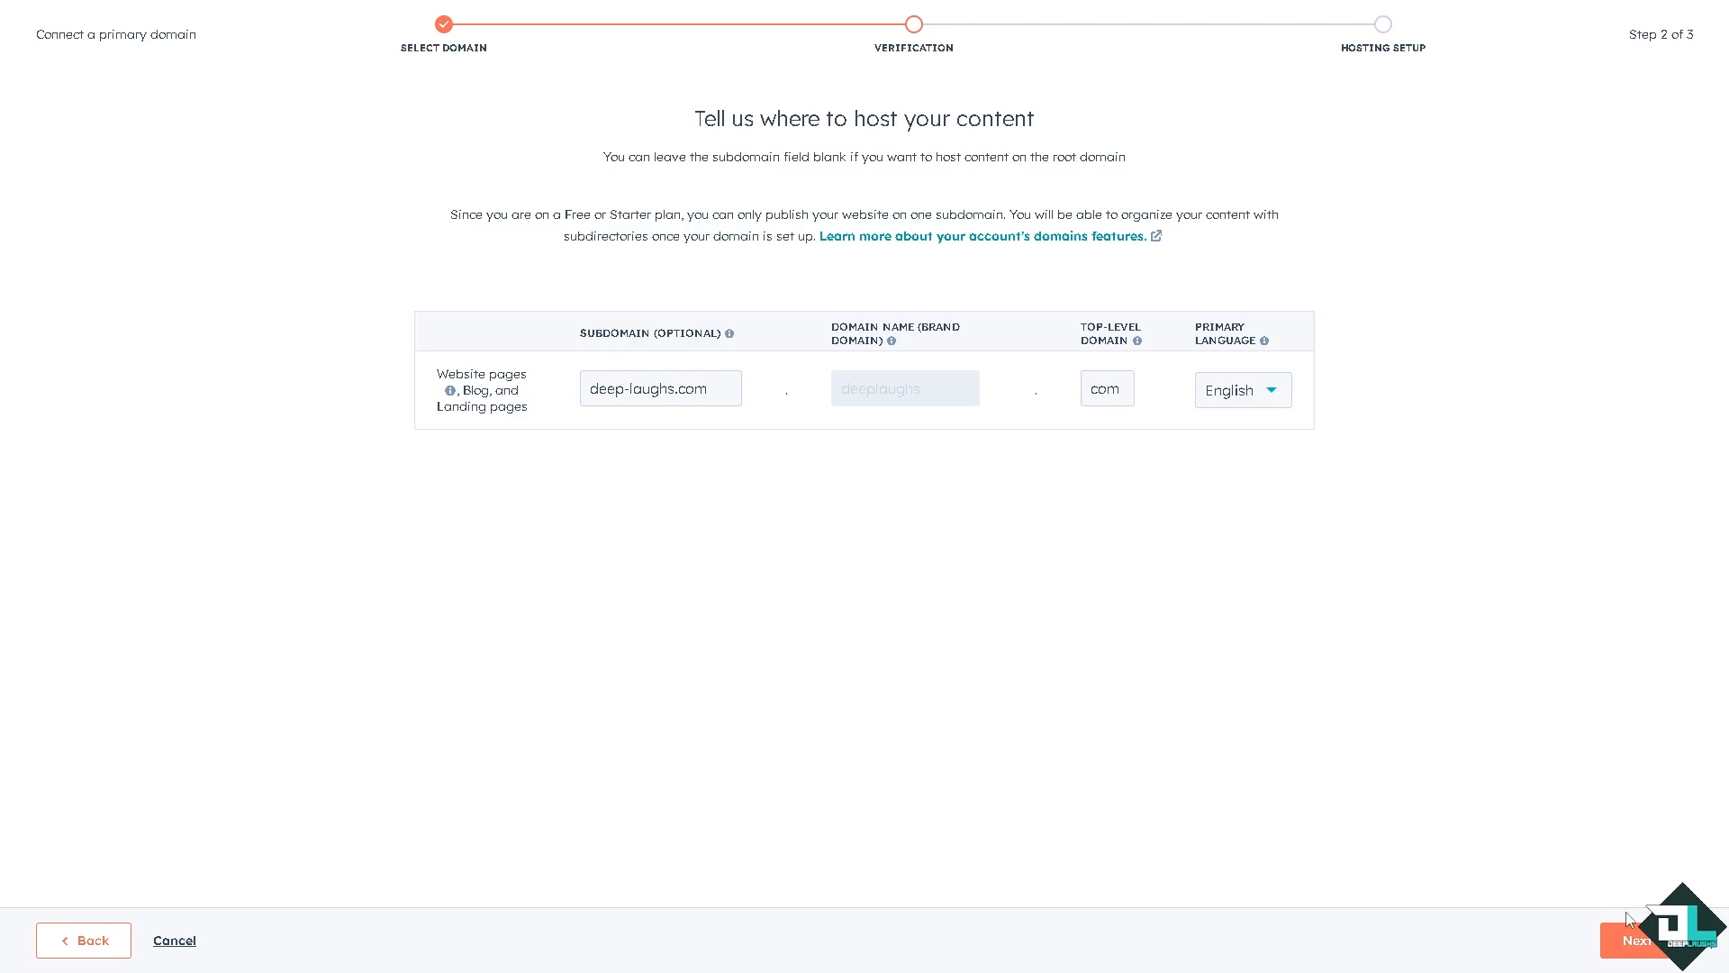
click(1633, 941)
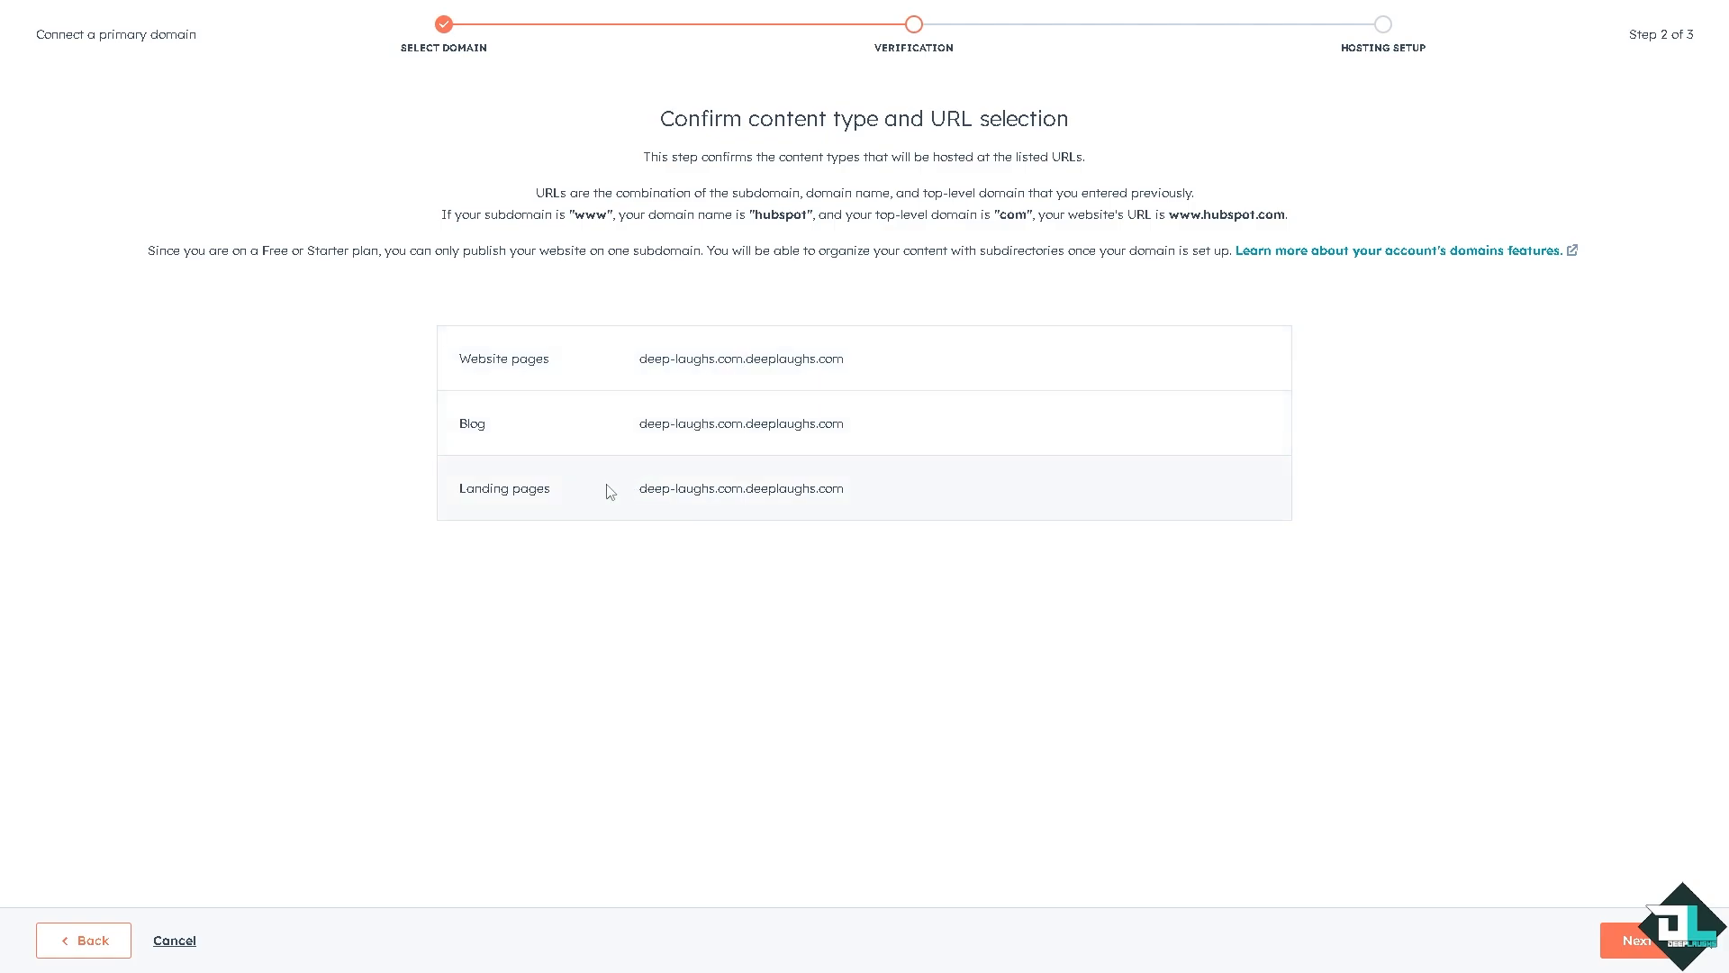
click(1632, 940)
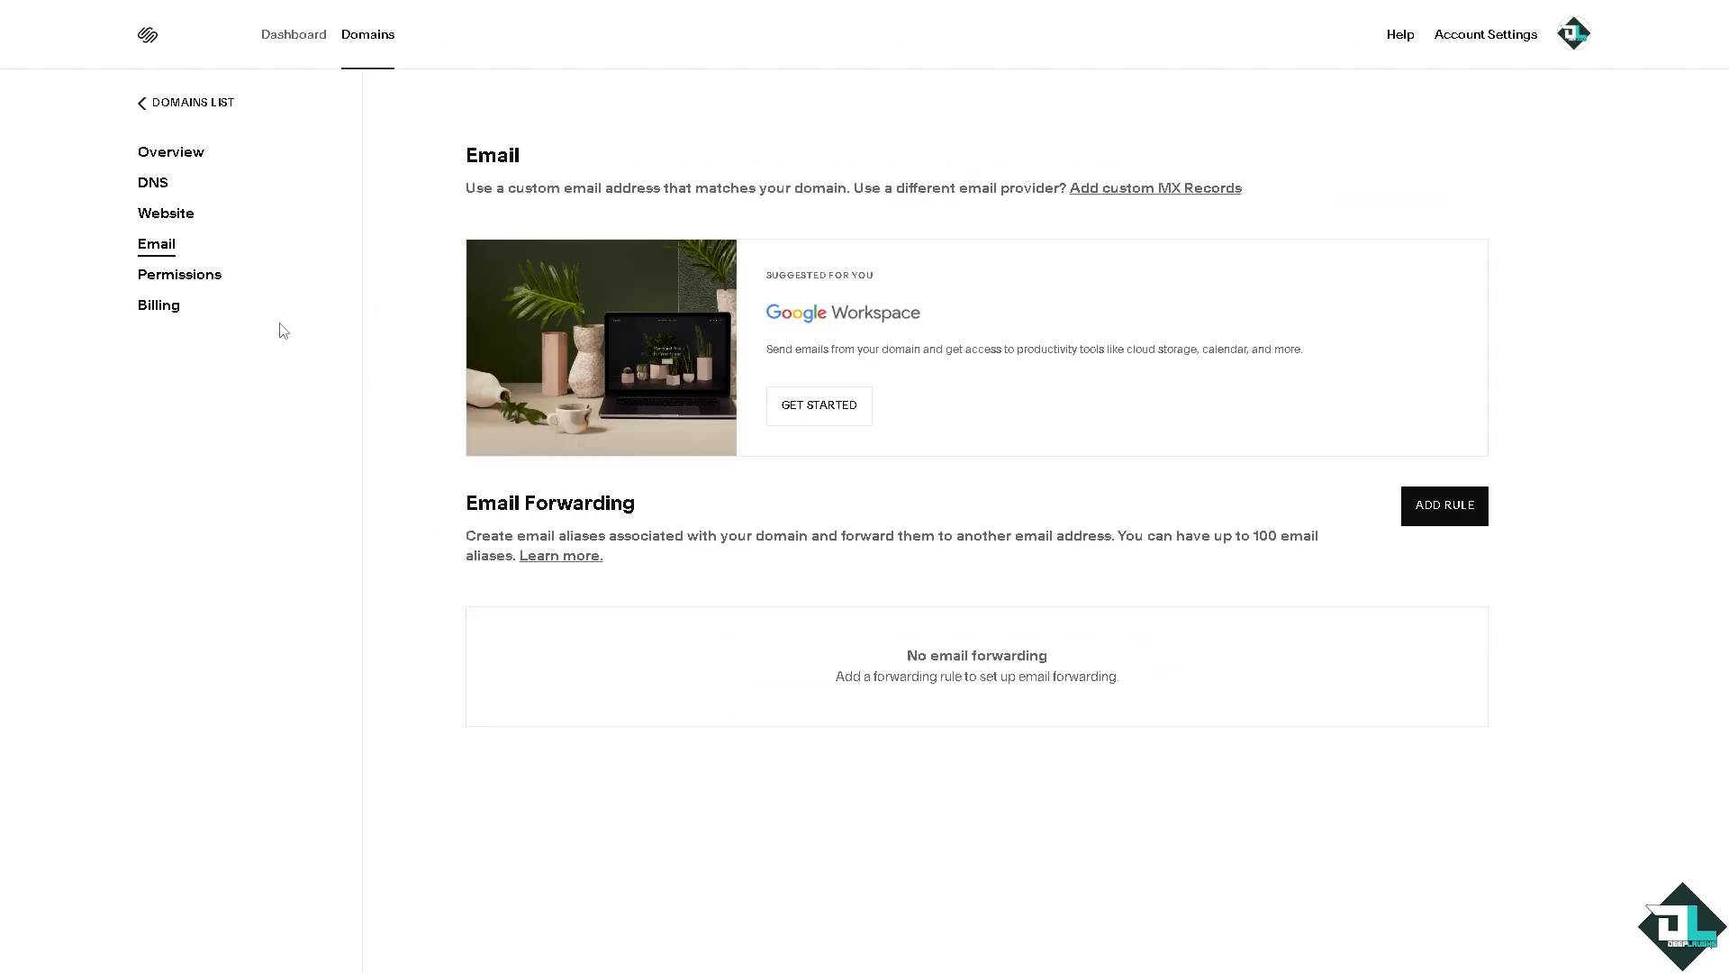
- Switch to Squarespace, open the domain's DNS settings and examine the default A and CNAME records
click(153, 185)
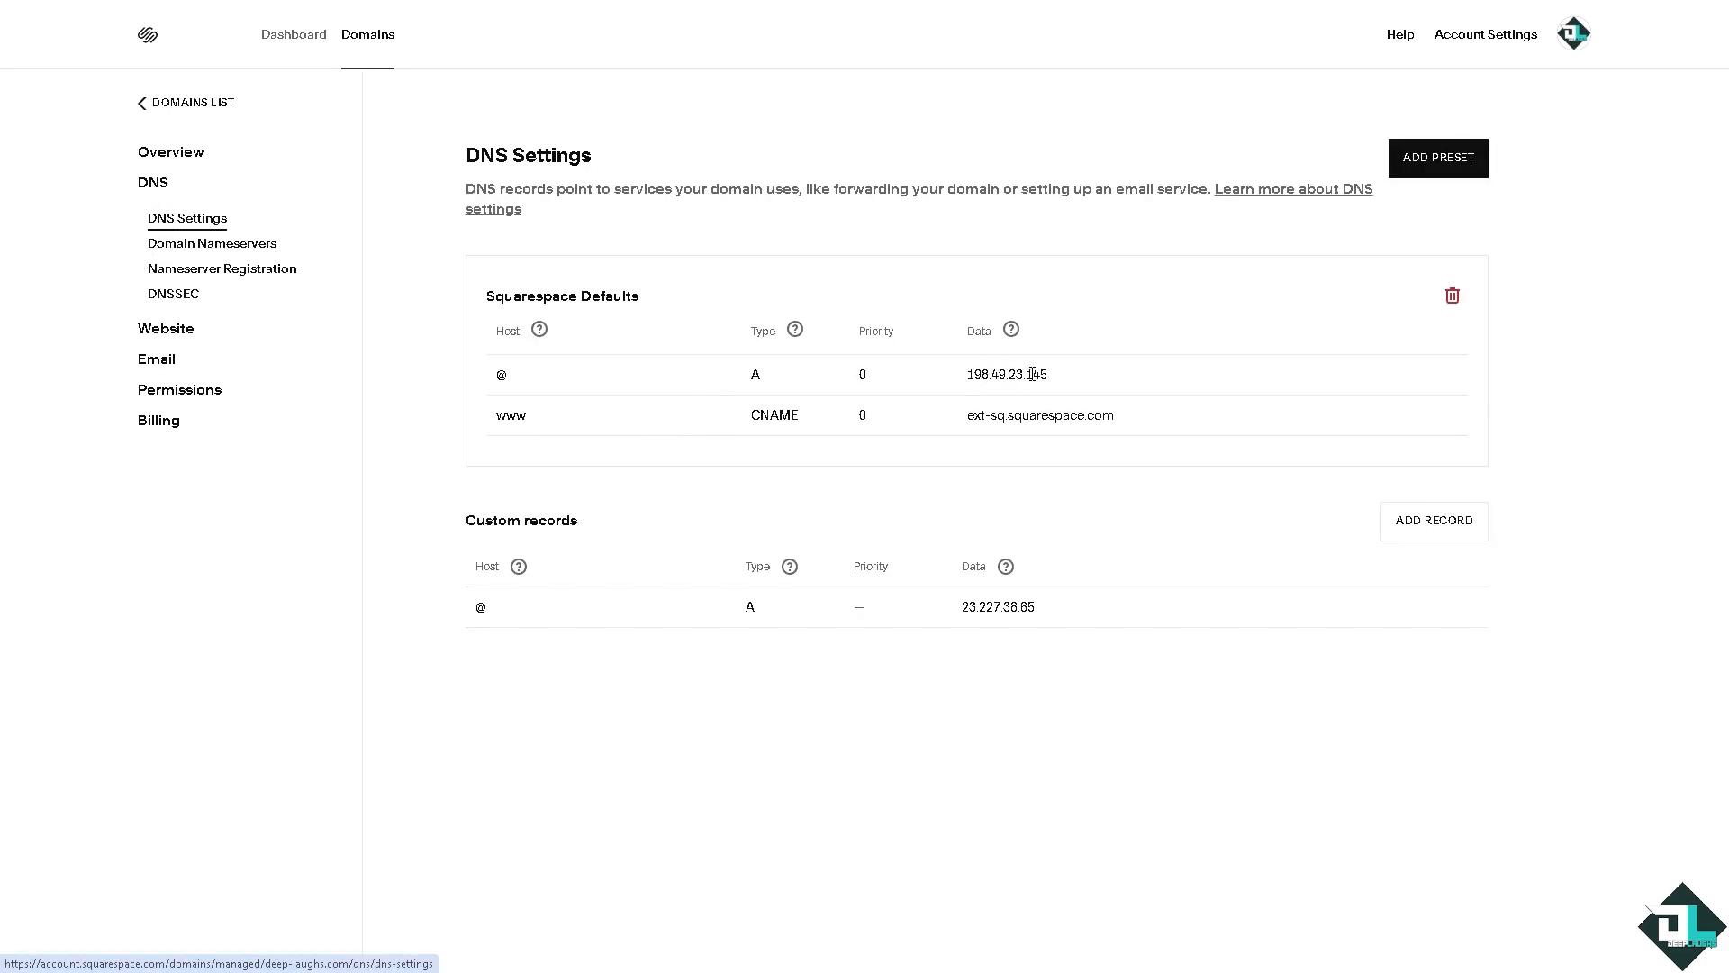
drag(1058, 382, 965, 376)
click(1175, 420)
drag(1127, 417, 971, 413)
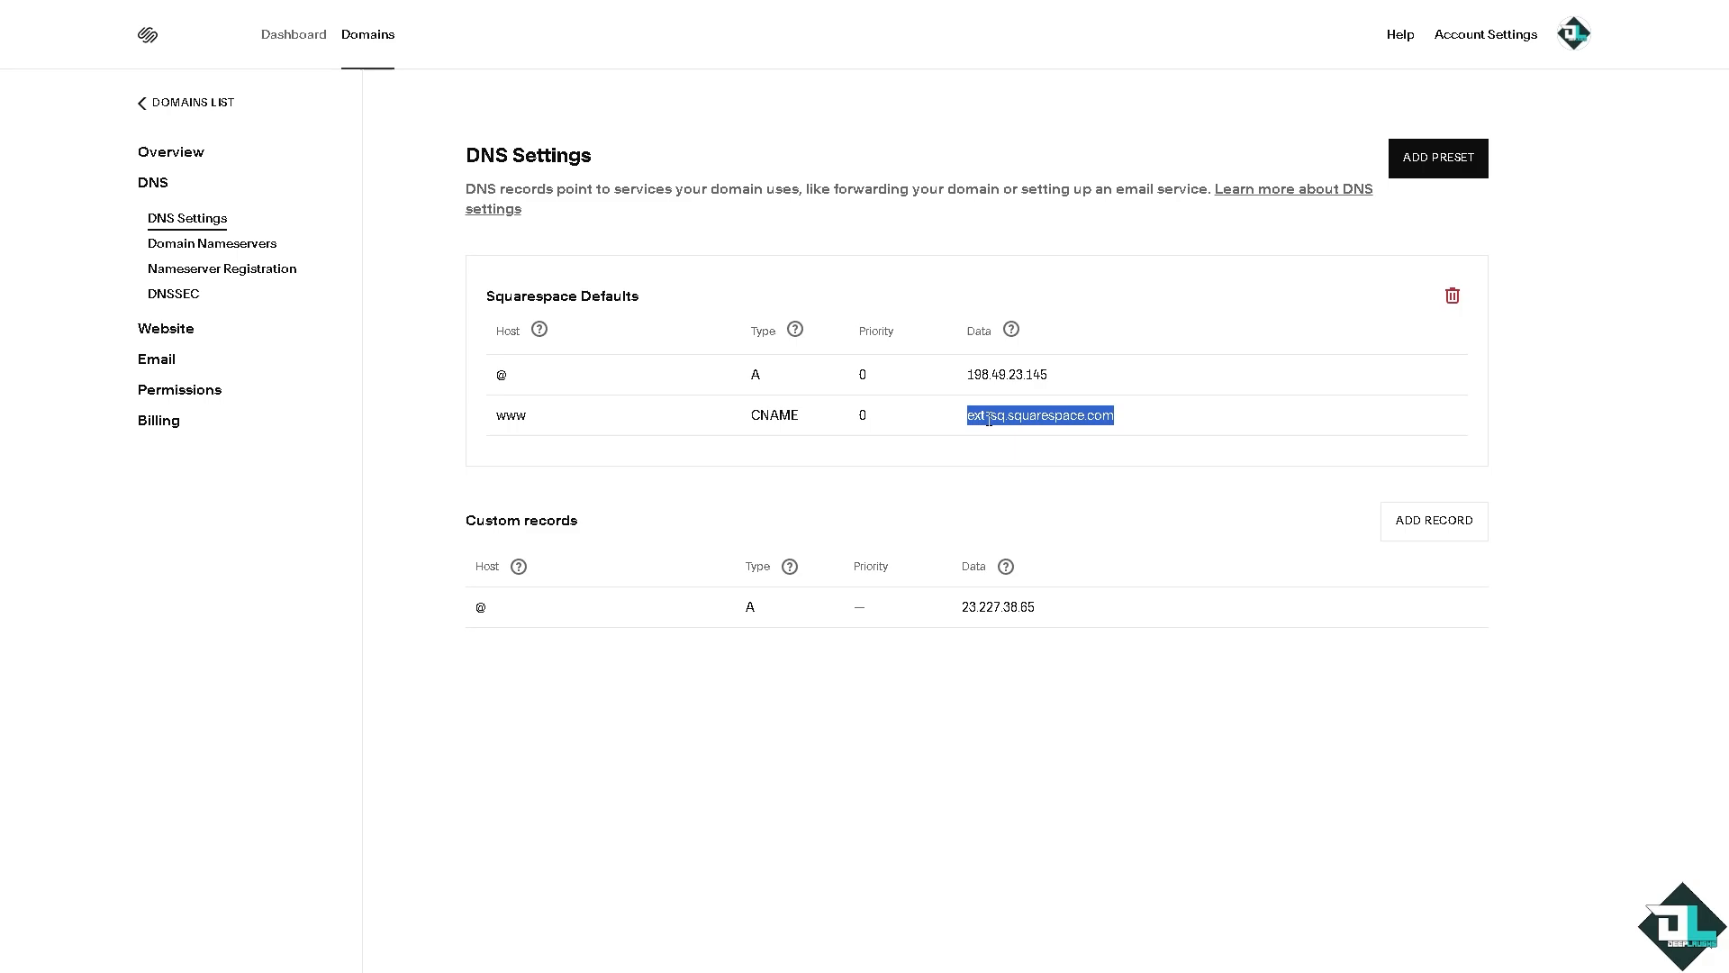
right_click(988, 418)
click(1011, 443)
click(906, 421)
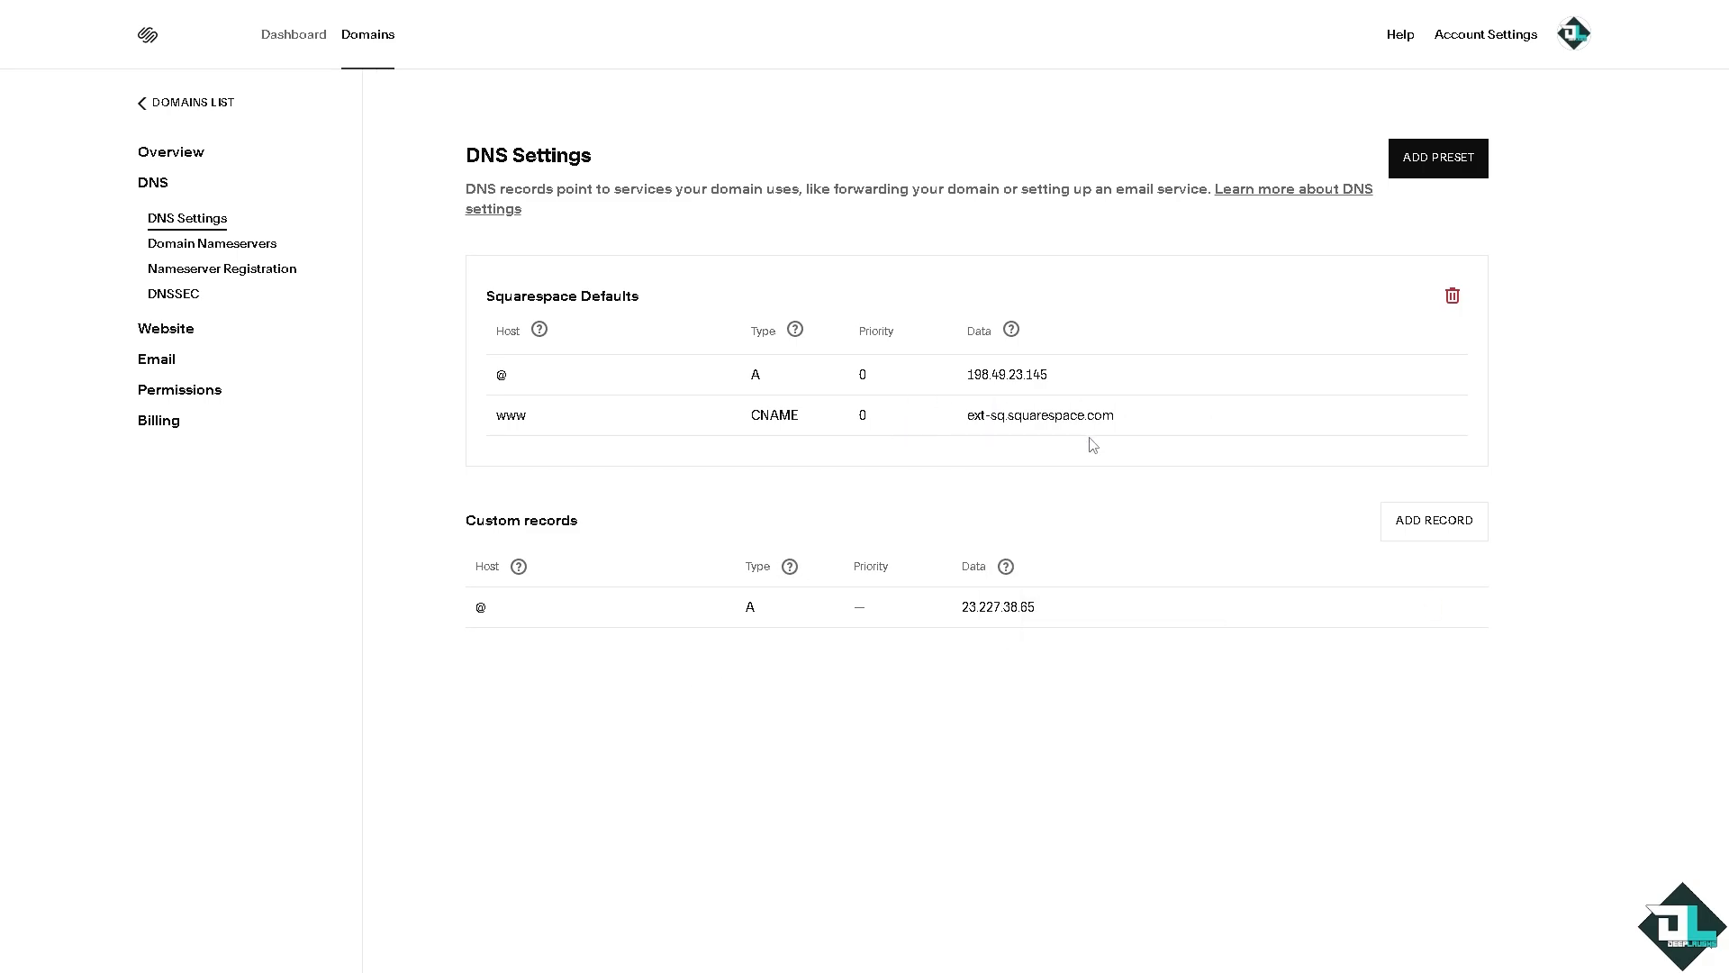
drag(1165, 410, 498, 376)
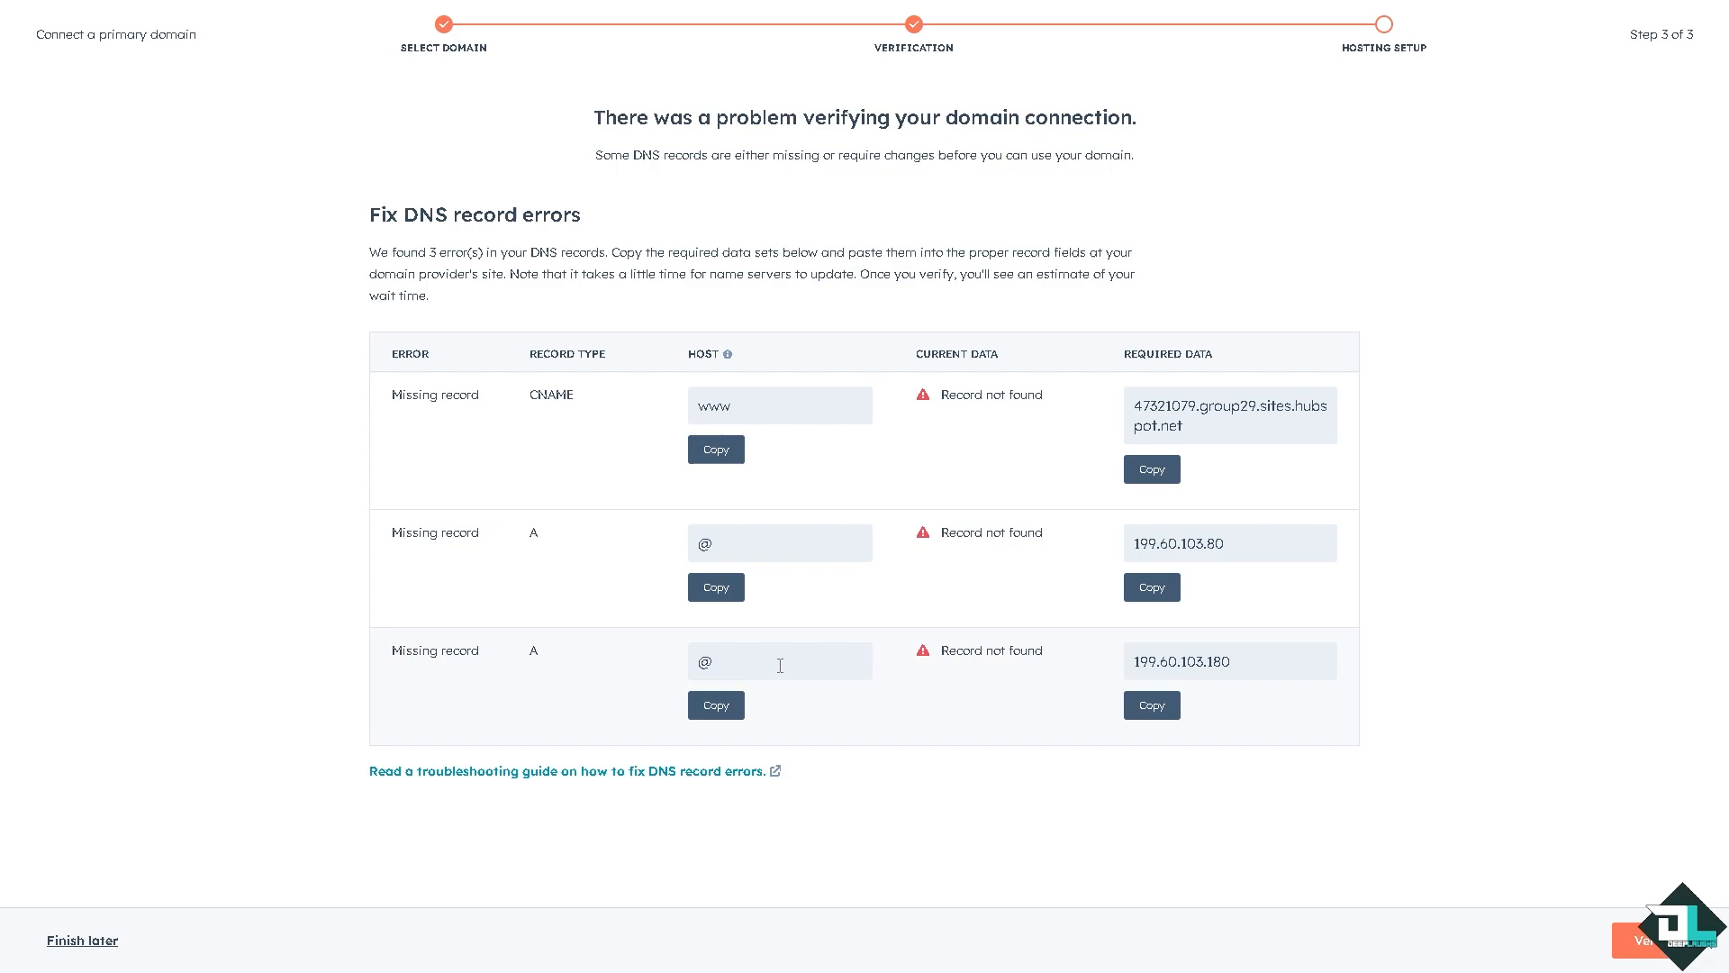
- Copy HubSpot's first required A record into the Squarespace custom records with host @ and IP address 199.60.103.80, and save it
click(715, 587)
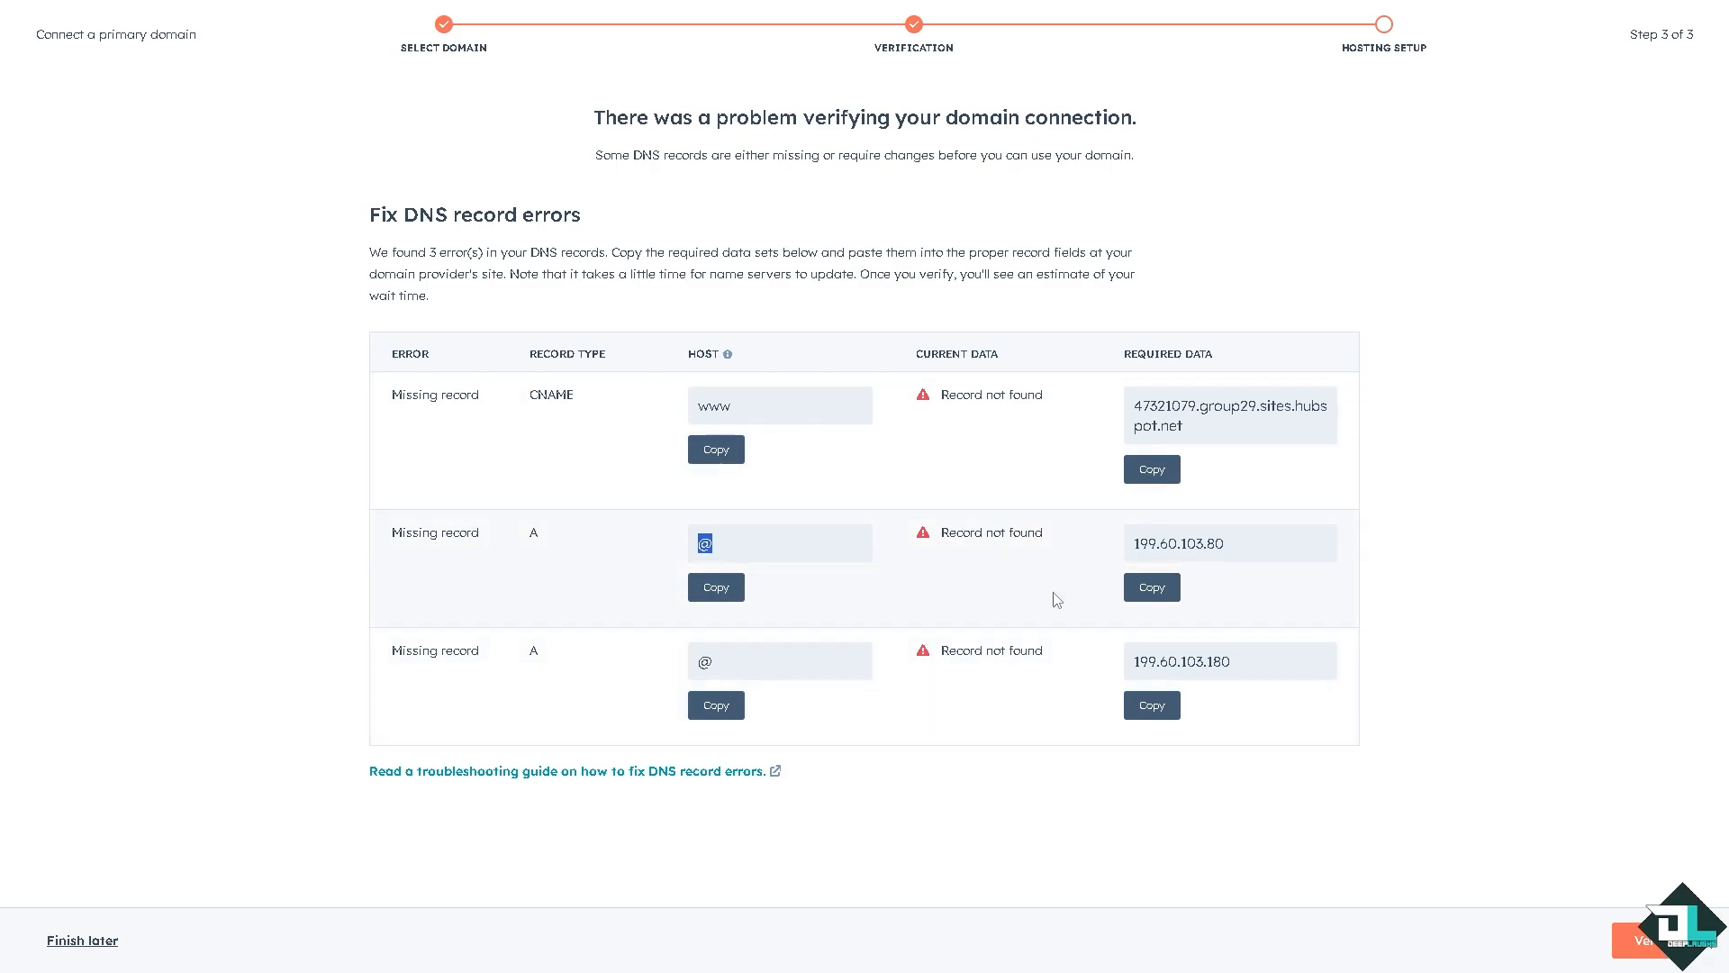
click(1154, 587)
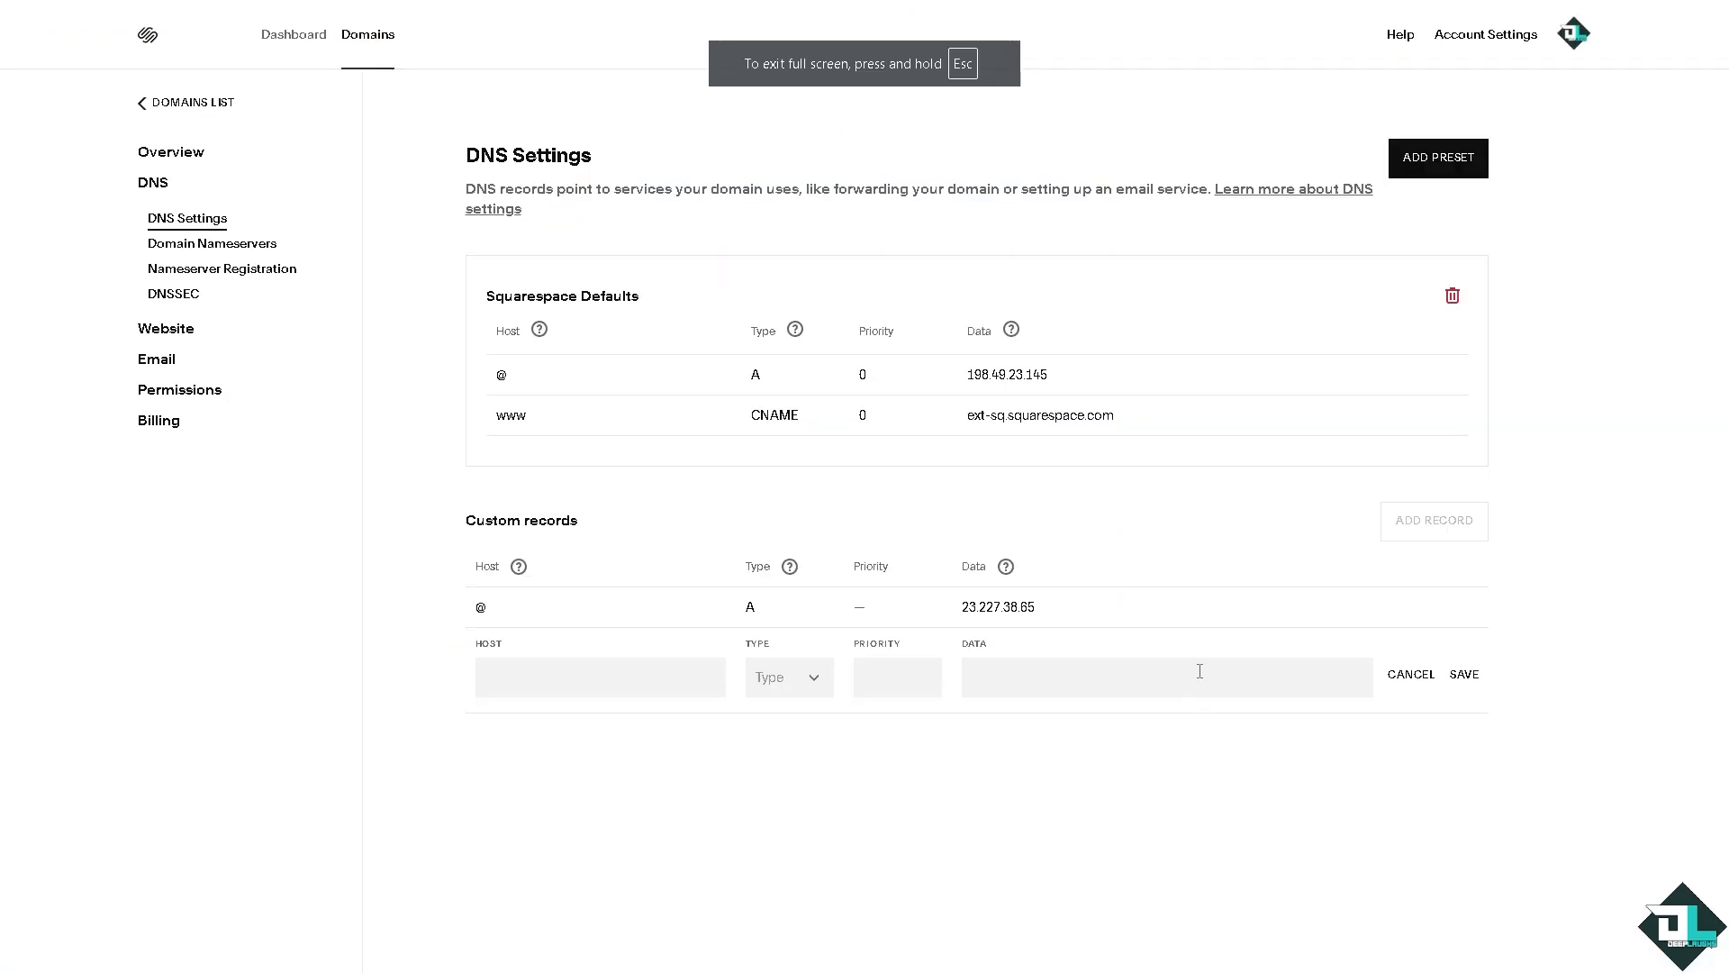
click(1199, 674)
key(ctrl+v)
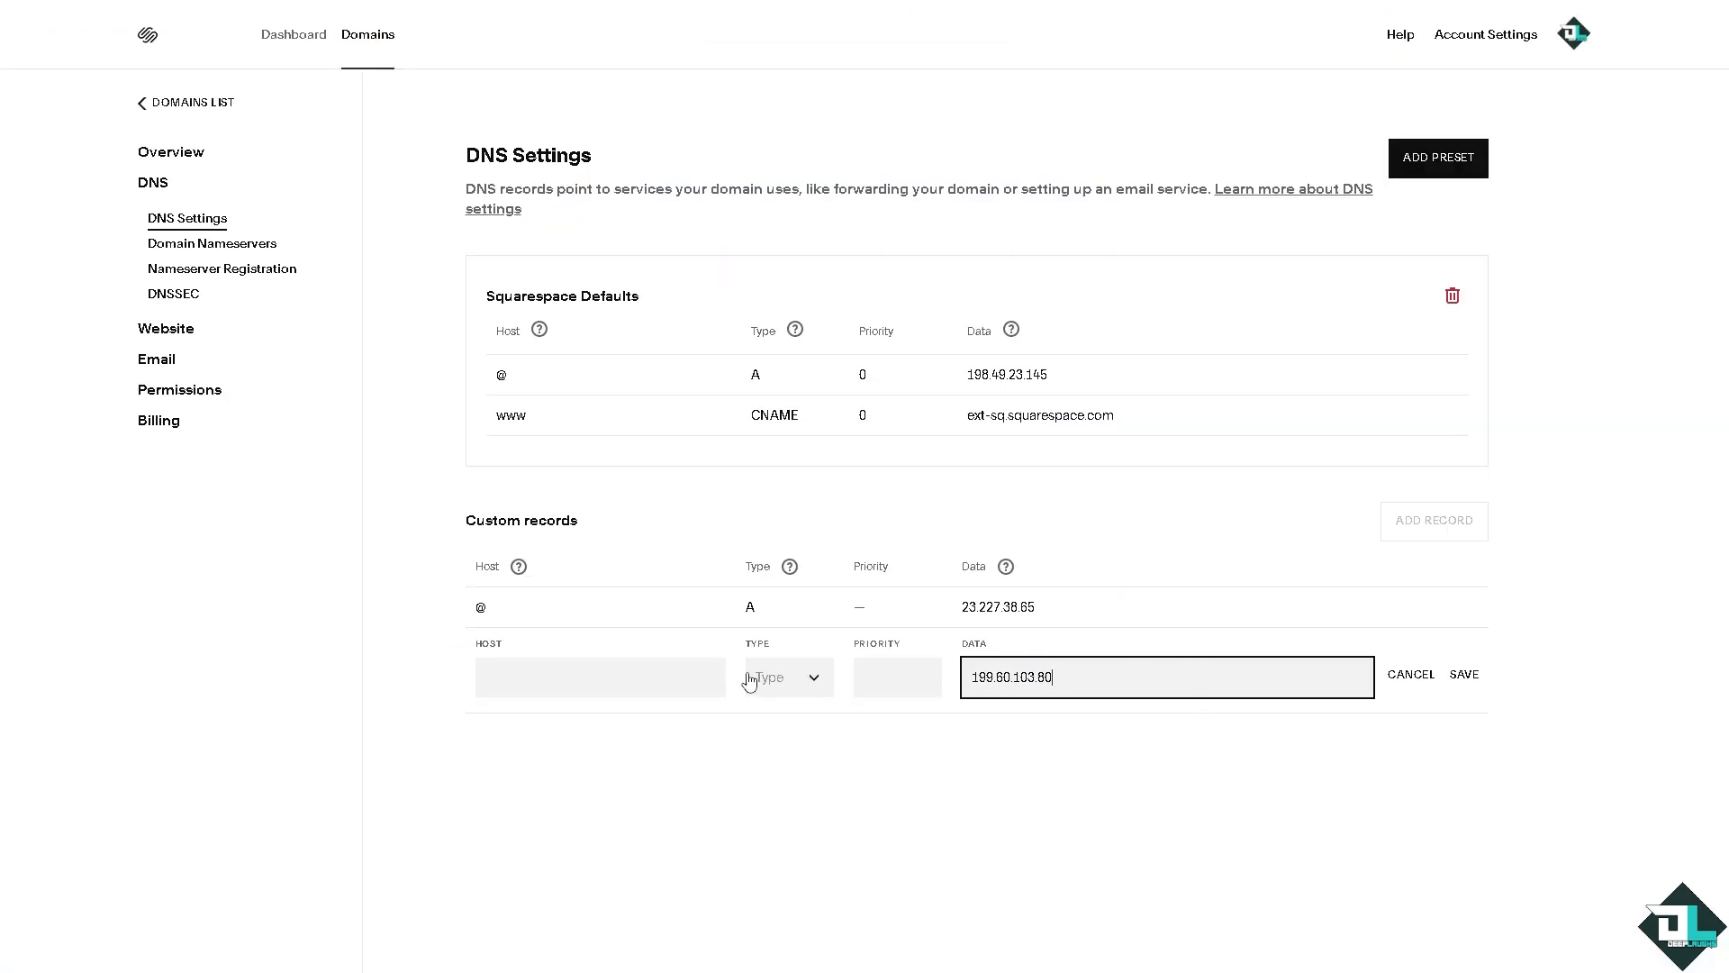
click(693, 674)
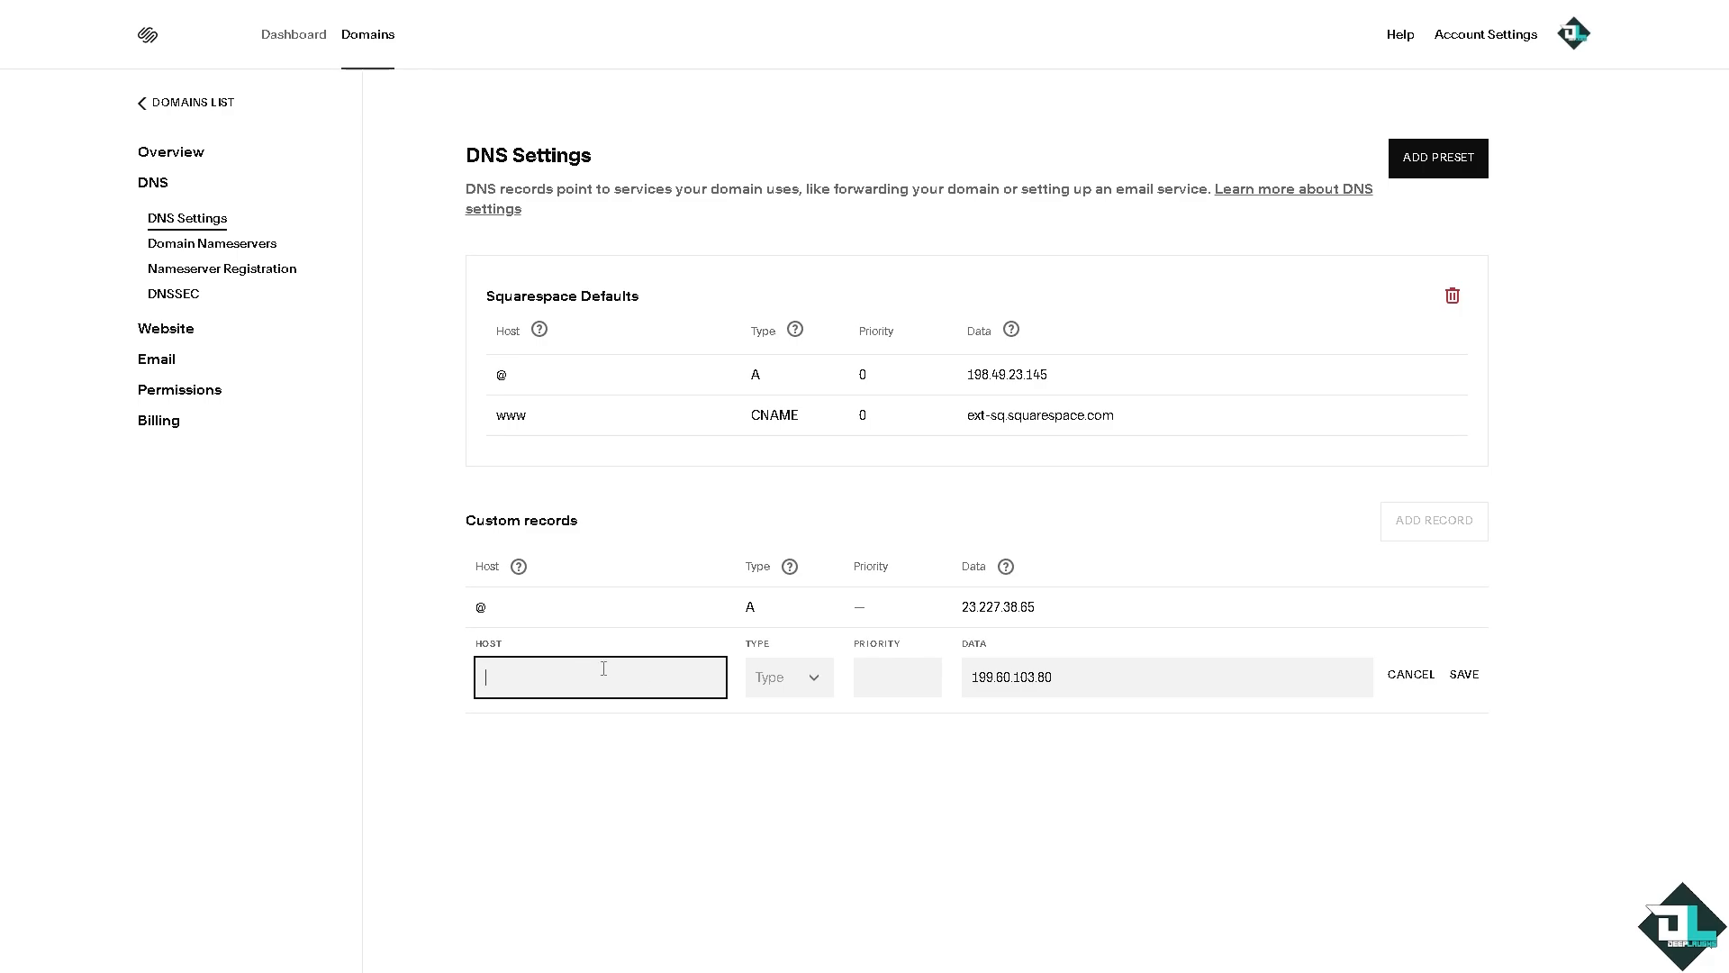
text(@)
click(813, 686)
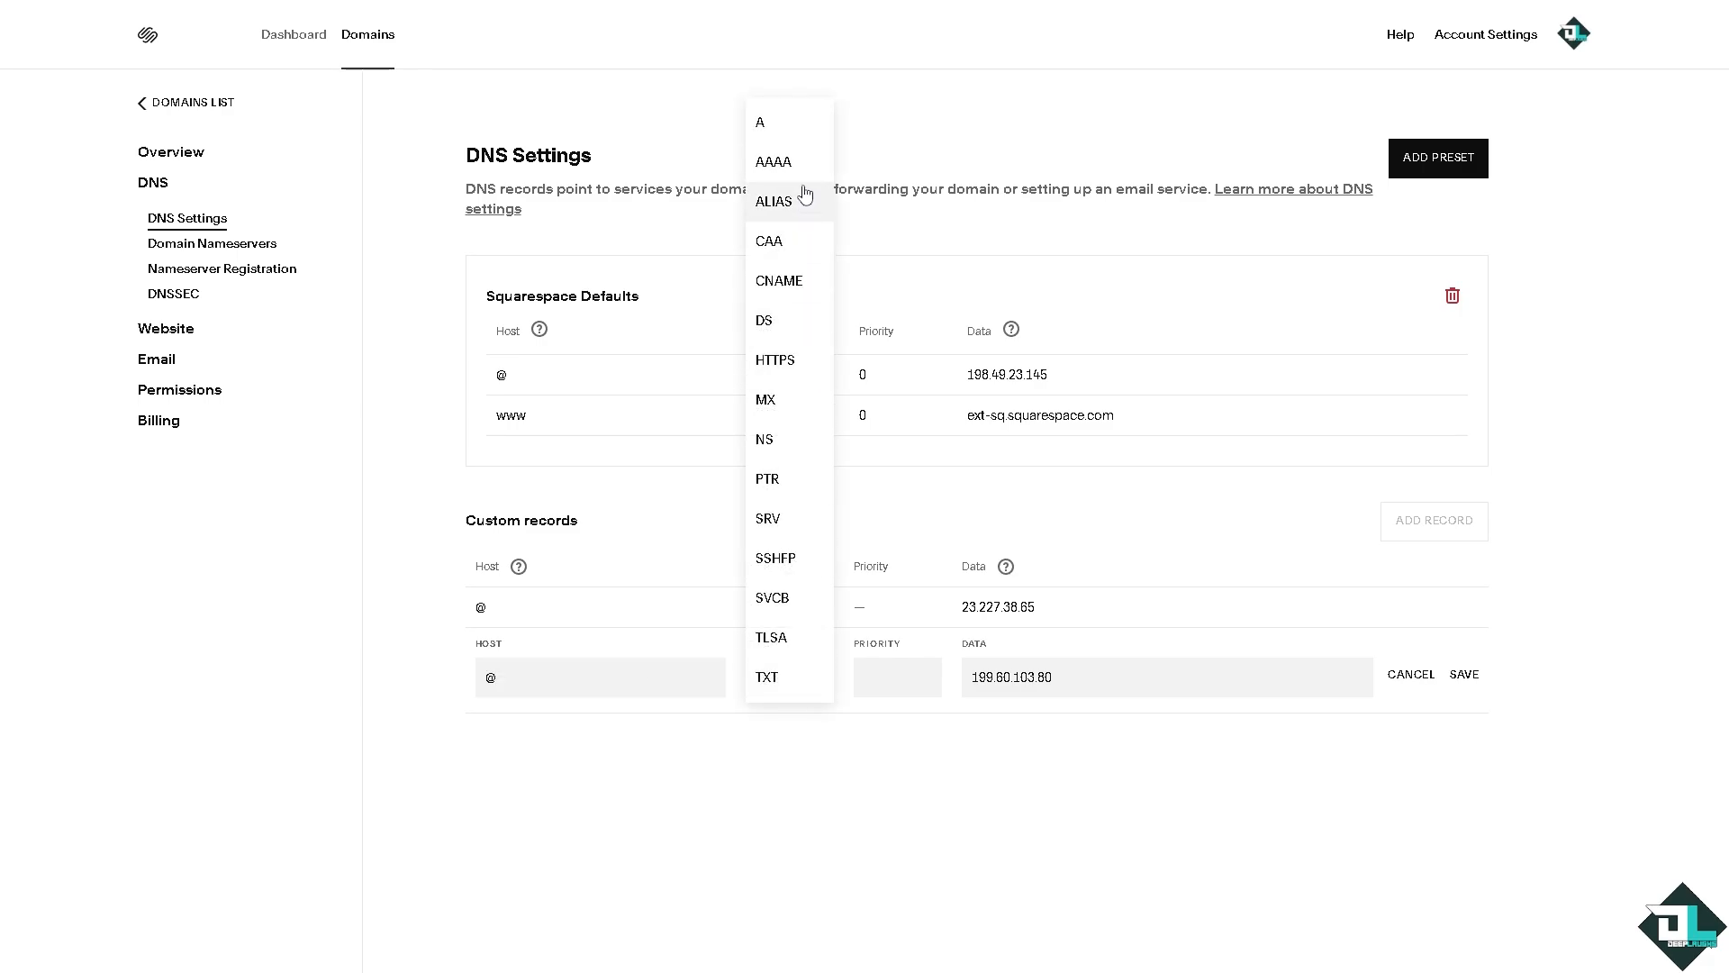
click(783, 126)
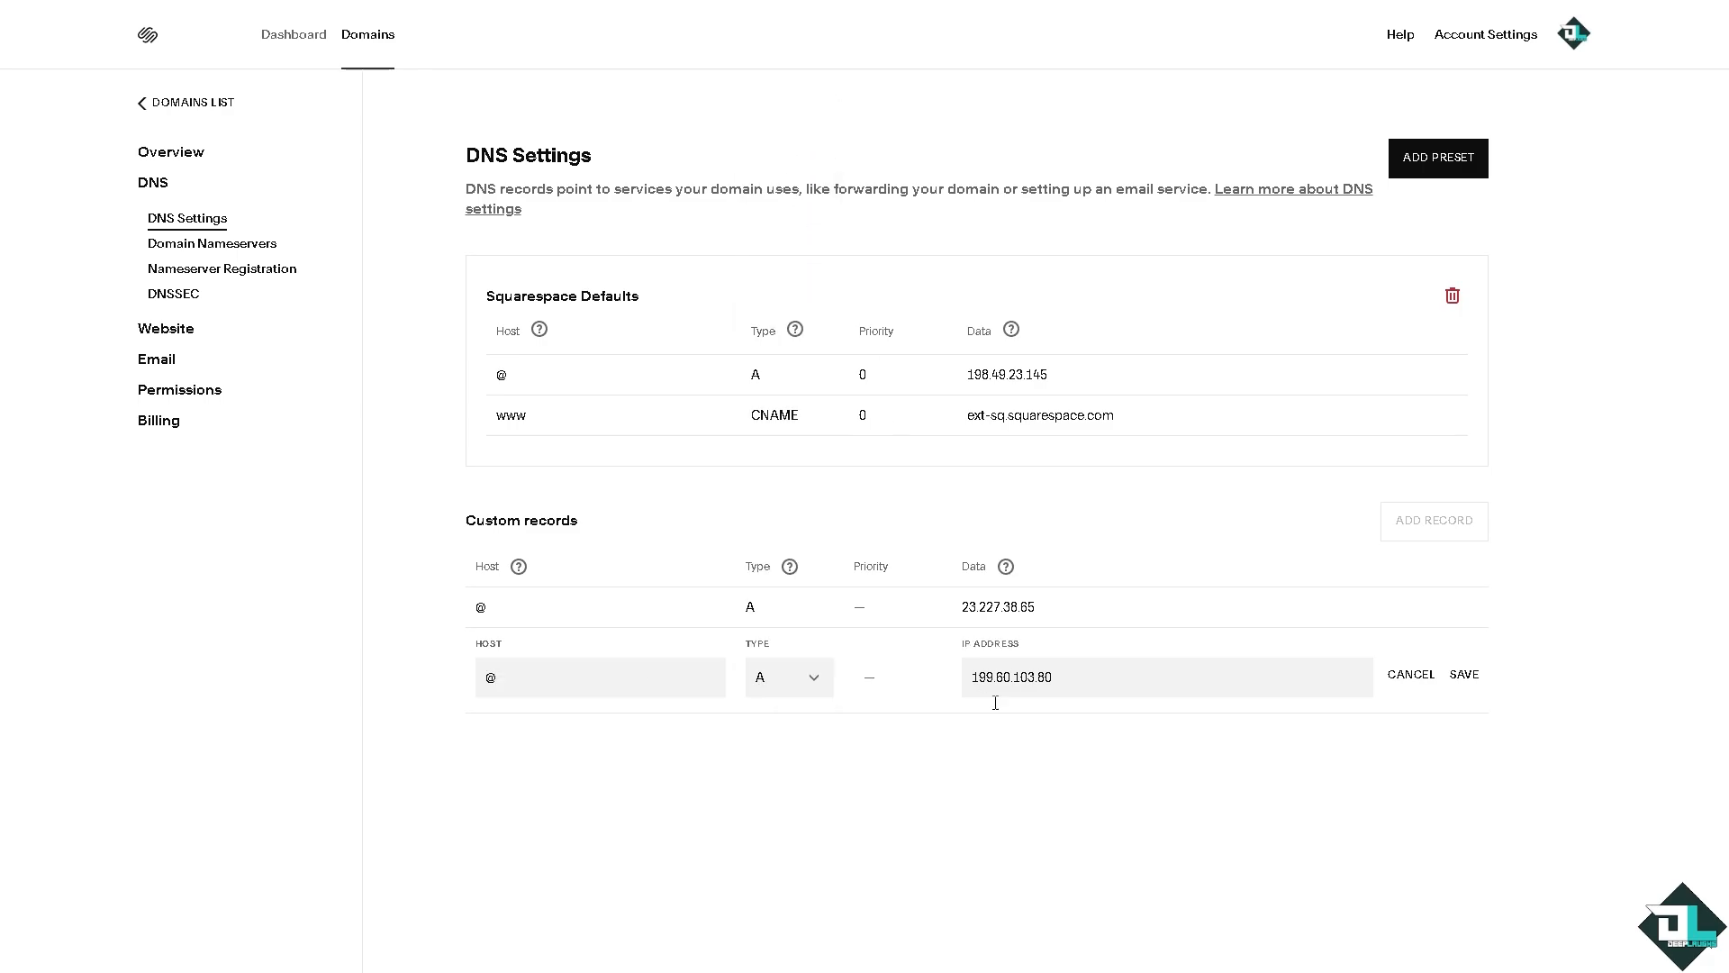
click(1468, 678)
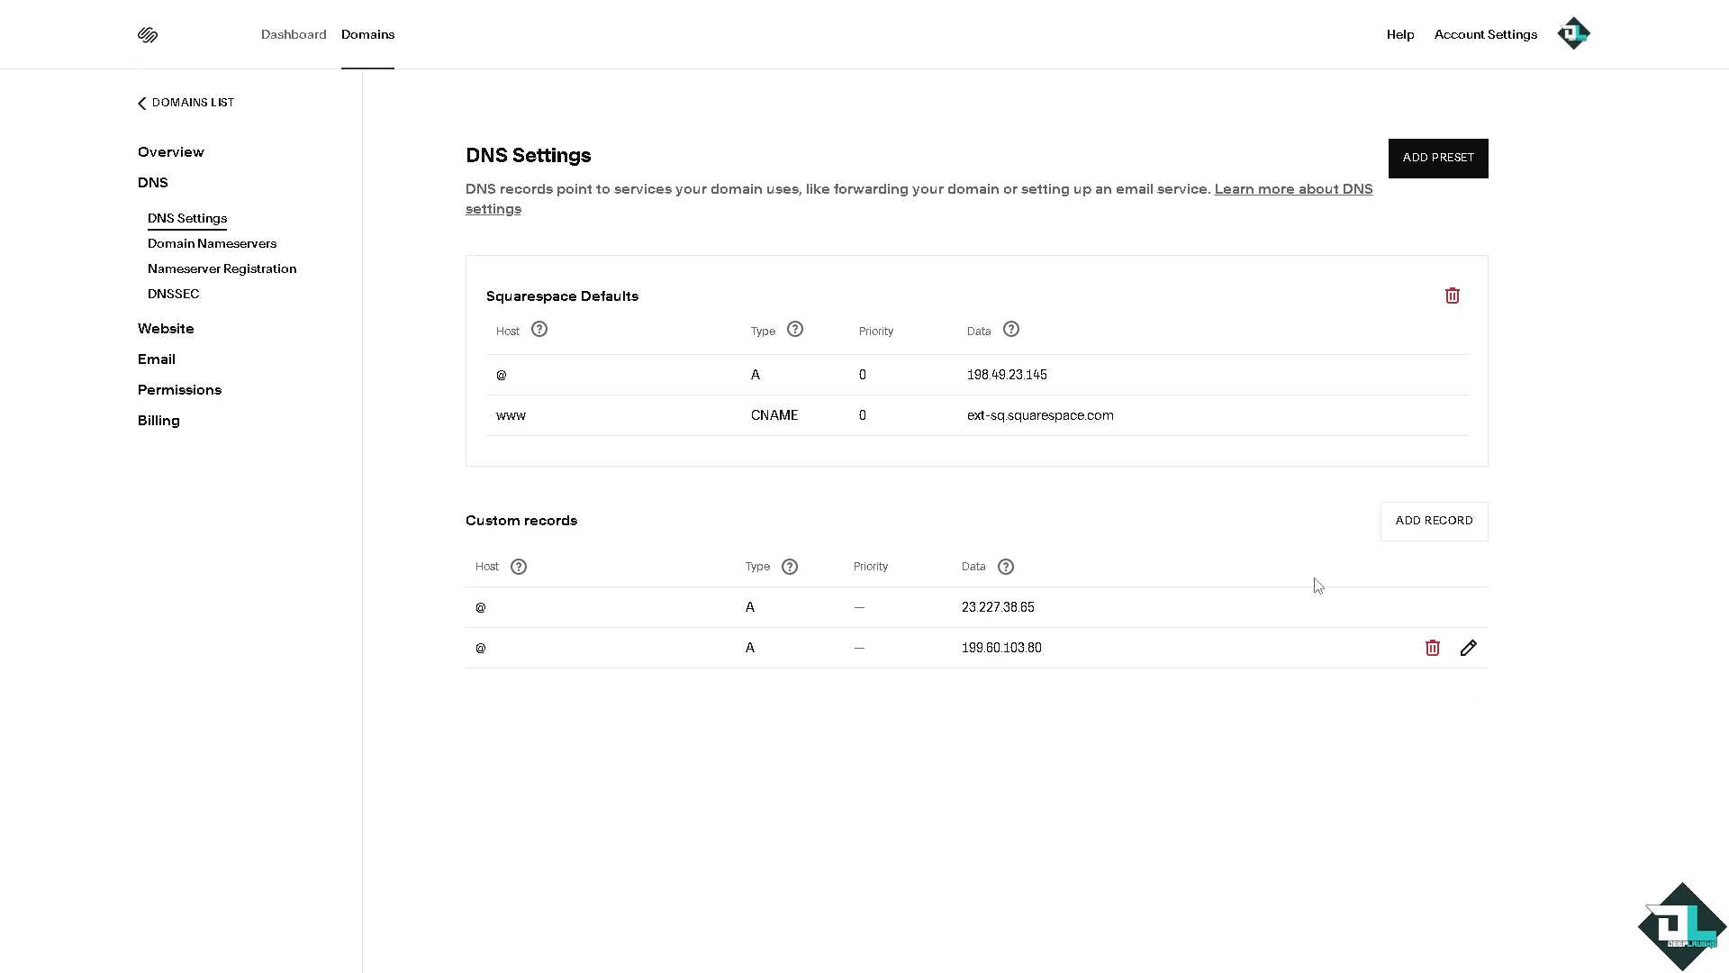
- Add a Squarespace custom CNAME record with host www and the required data copied from HubSpot as its alias data
click(1427, 531)
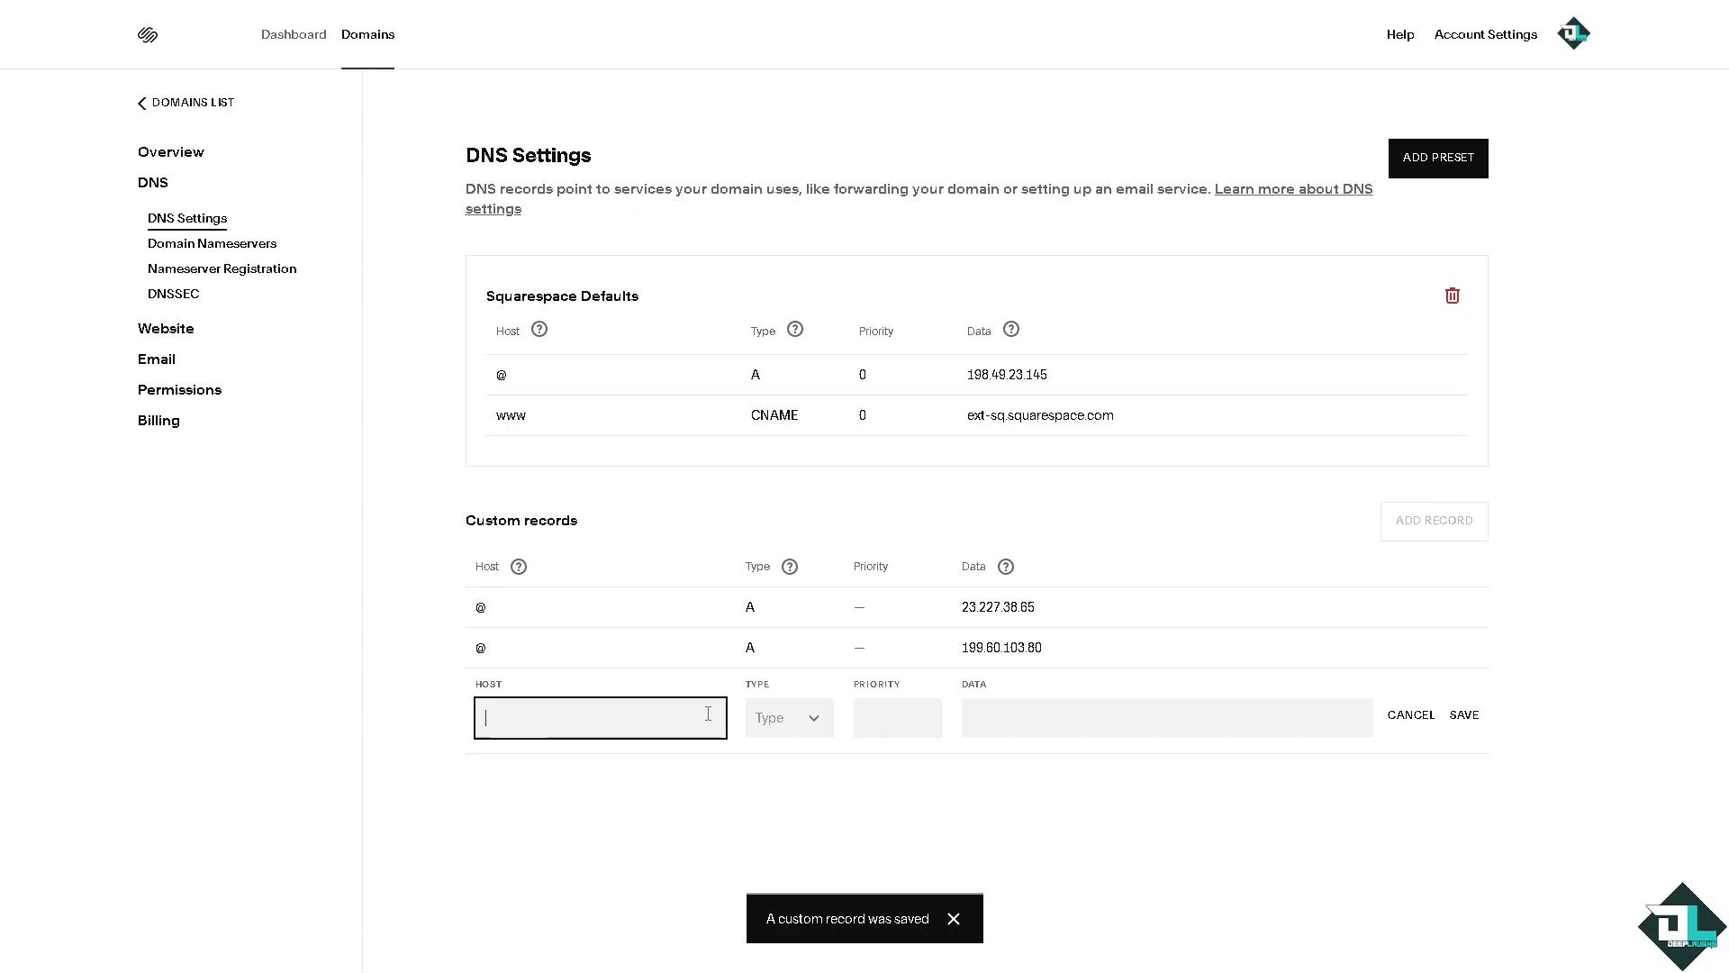
click(790, 718)
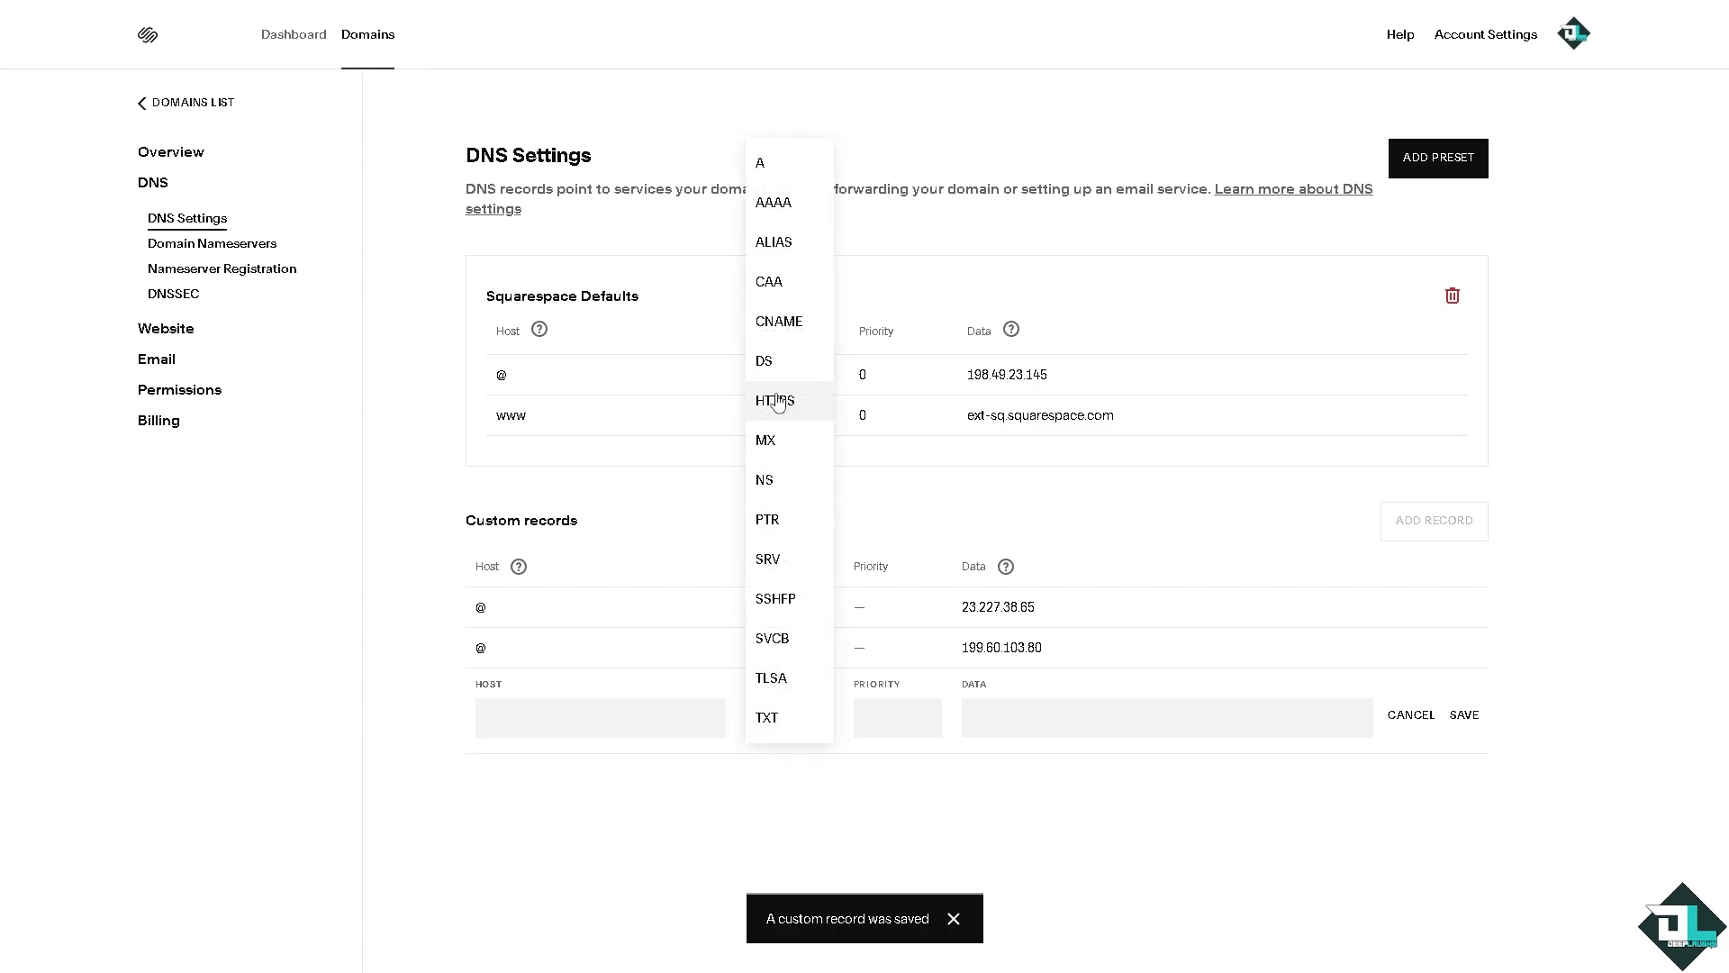
click(779, 321)
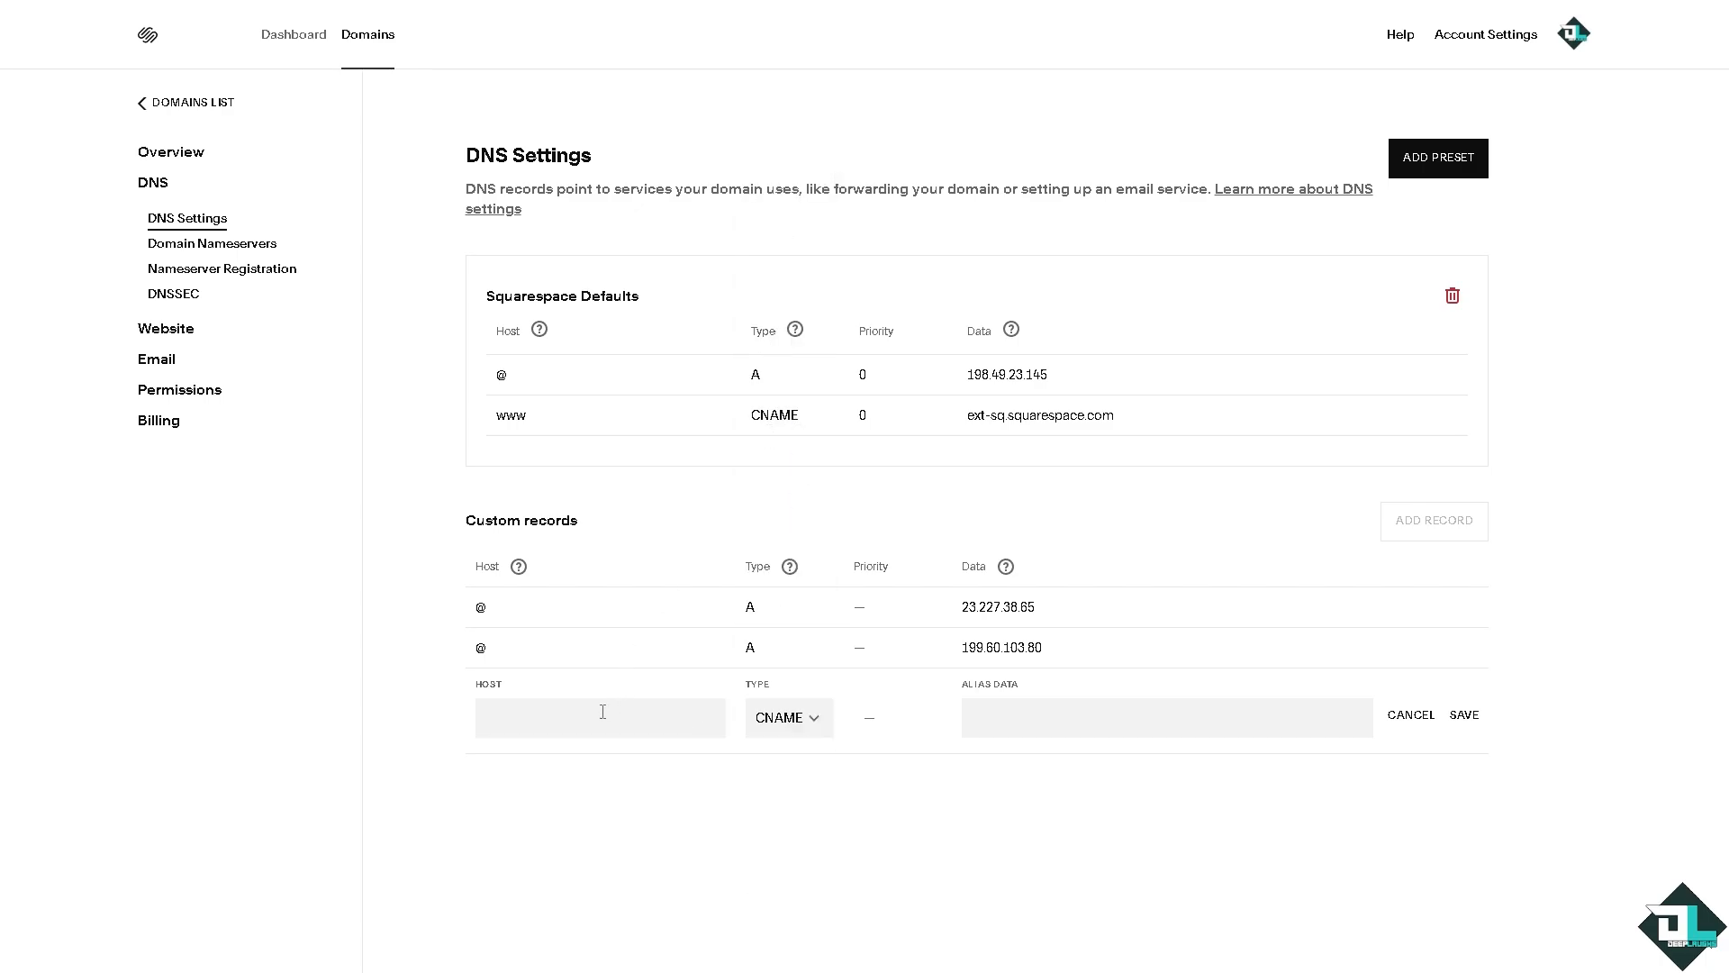
click(602, 711)
text(www)
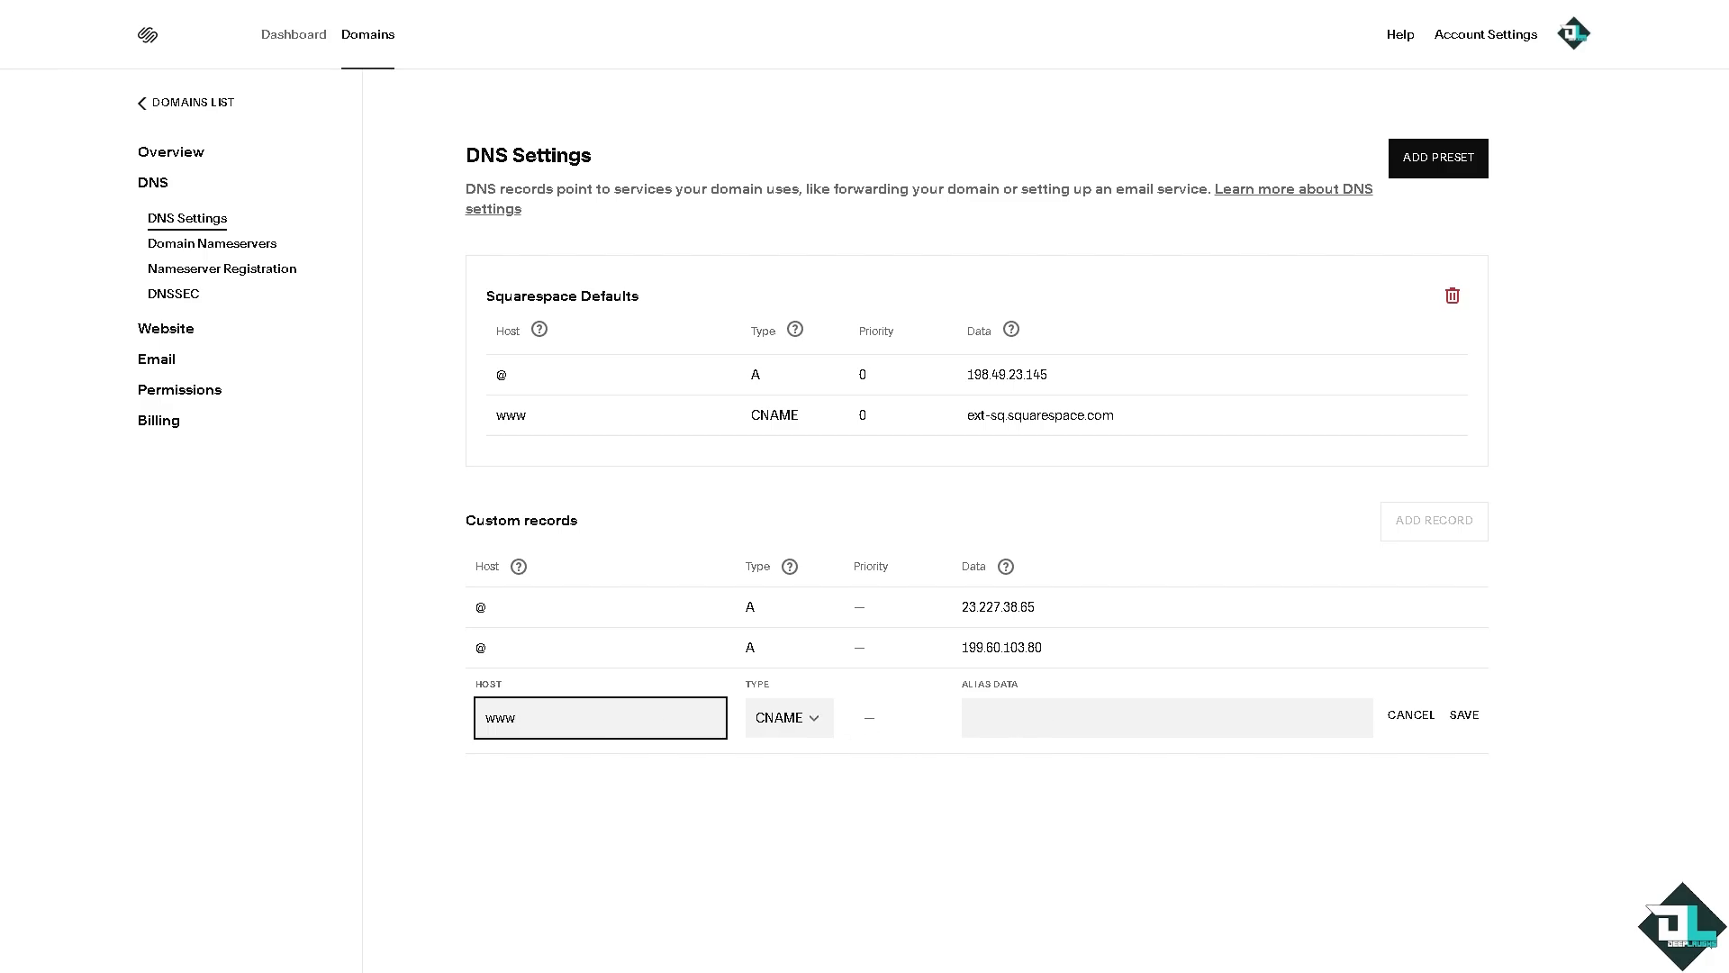
key(ctrl+shift+Tab)
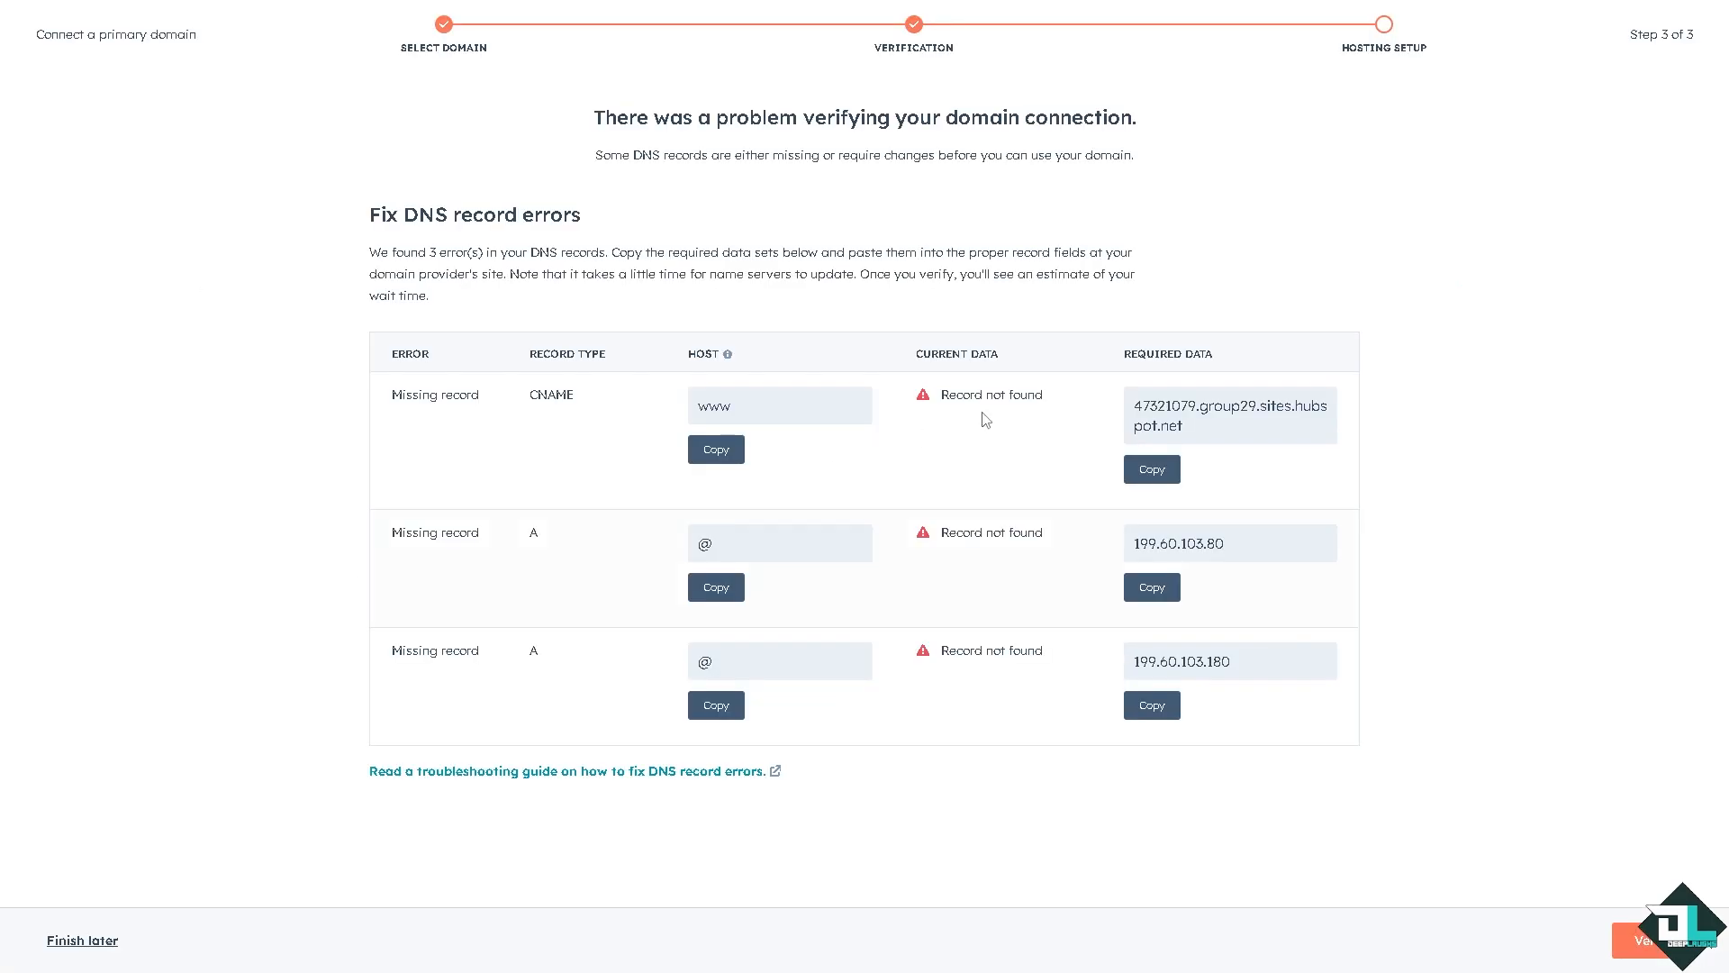
click(1145, 476)
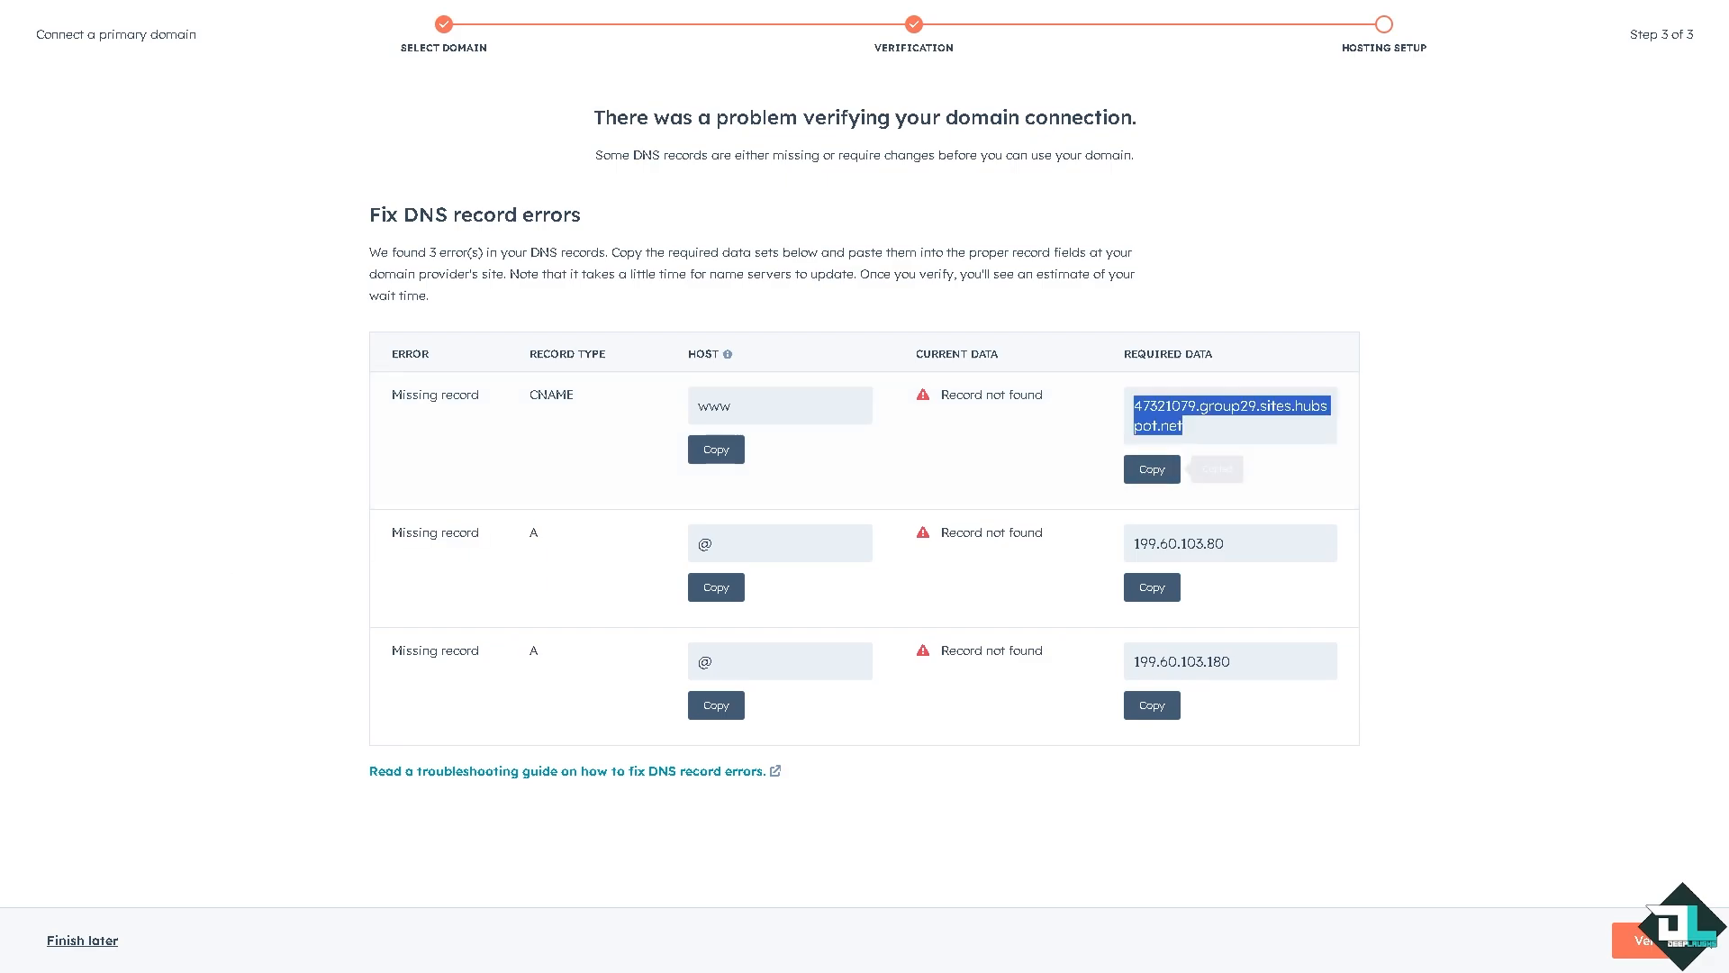
key(ctrl+Tab)
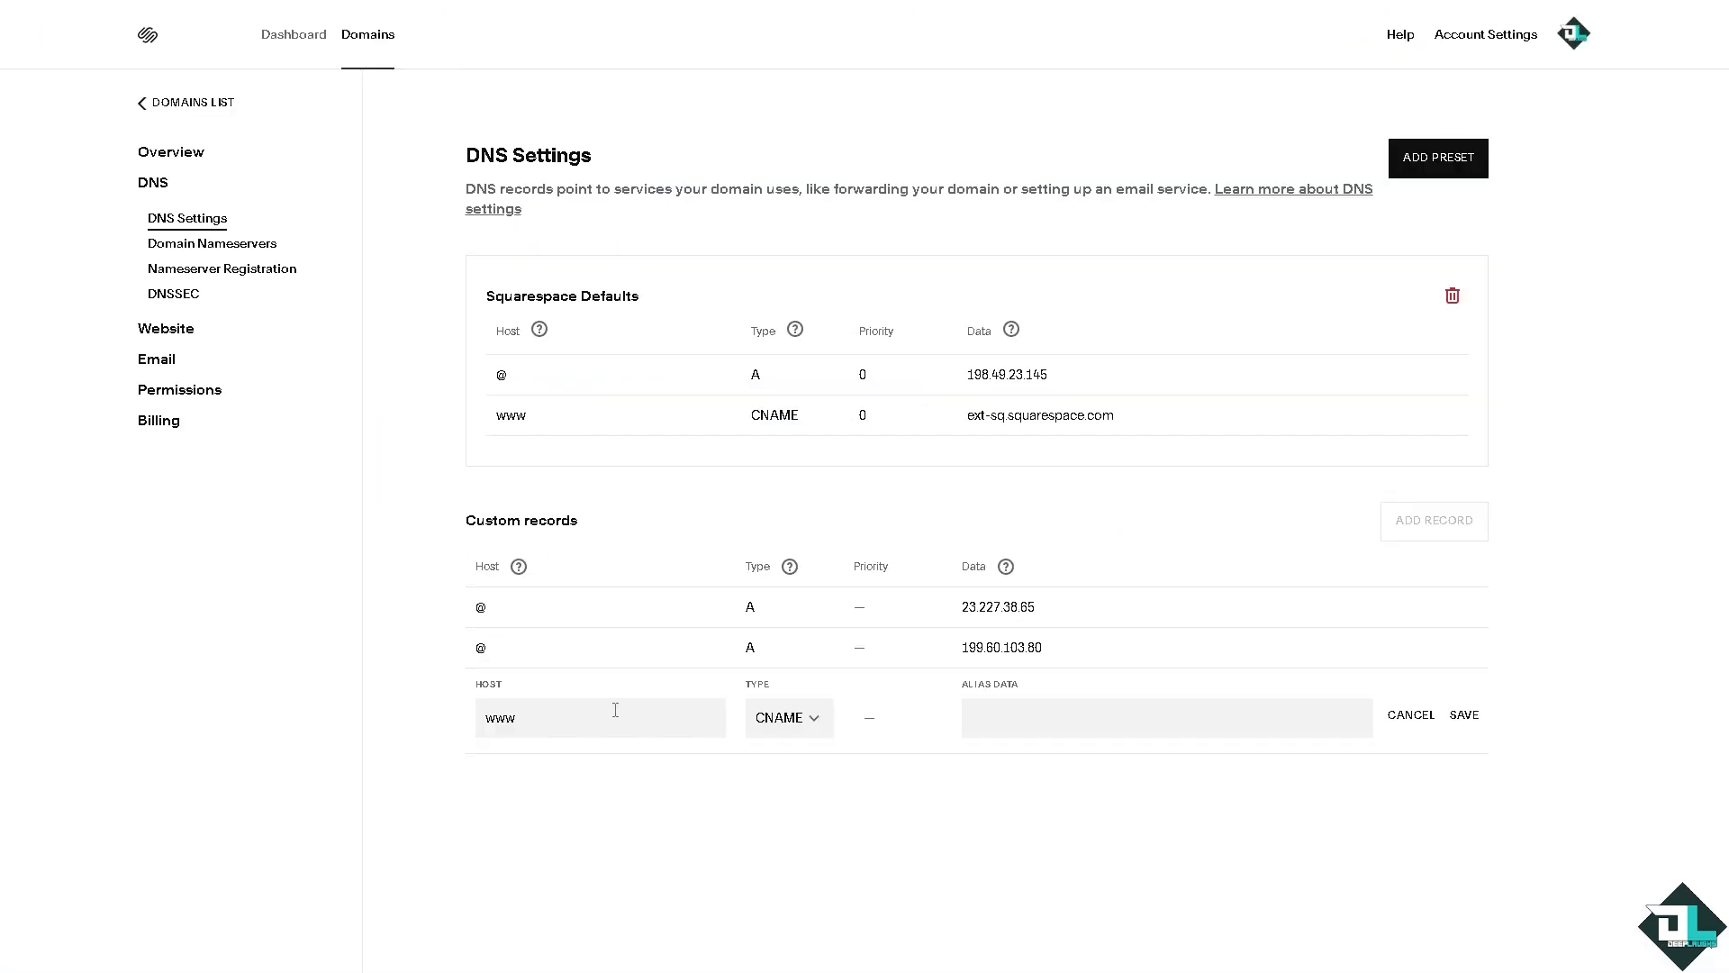
click(1064, 704)
key(ctrl+v)
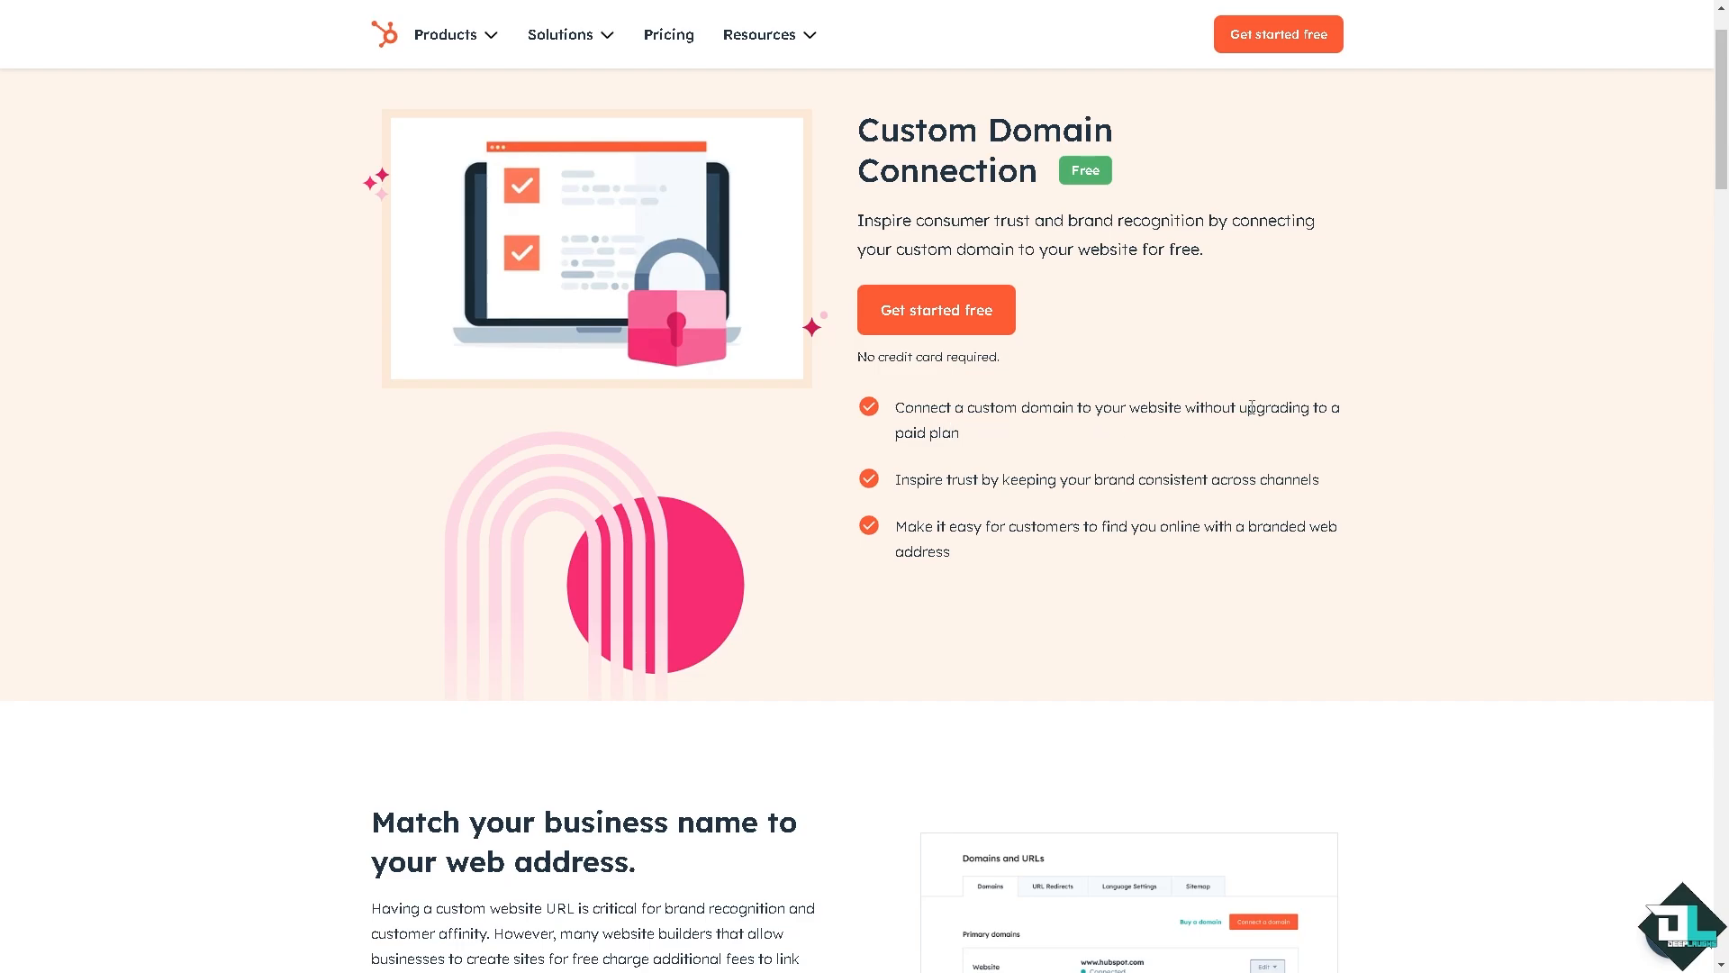
- Get started with HubSpot's custom domain connection using the existing user and account, and verify the primary domain's DNS records
click(923, 293)
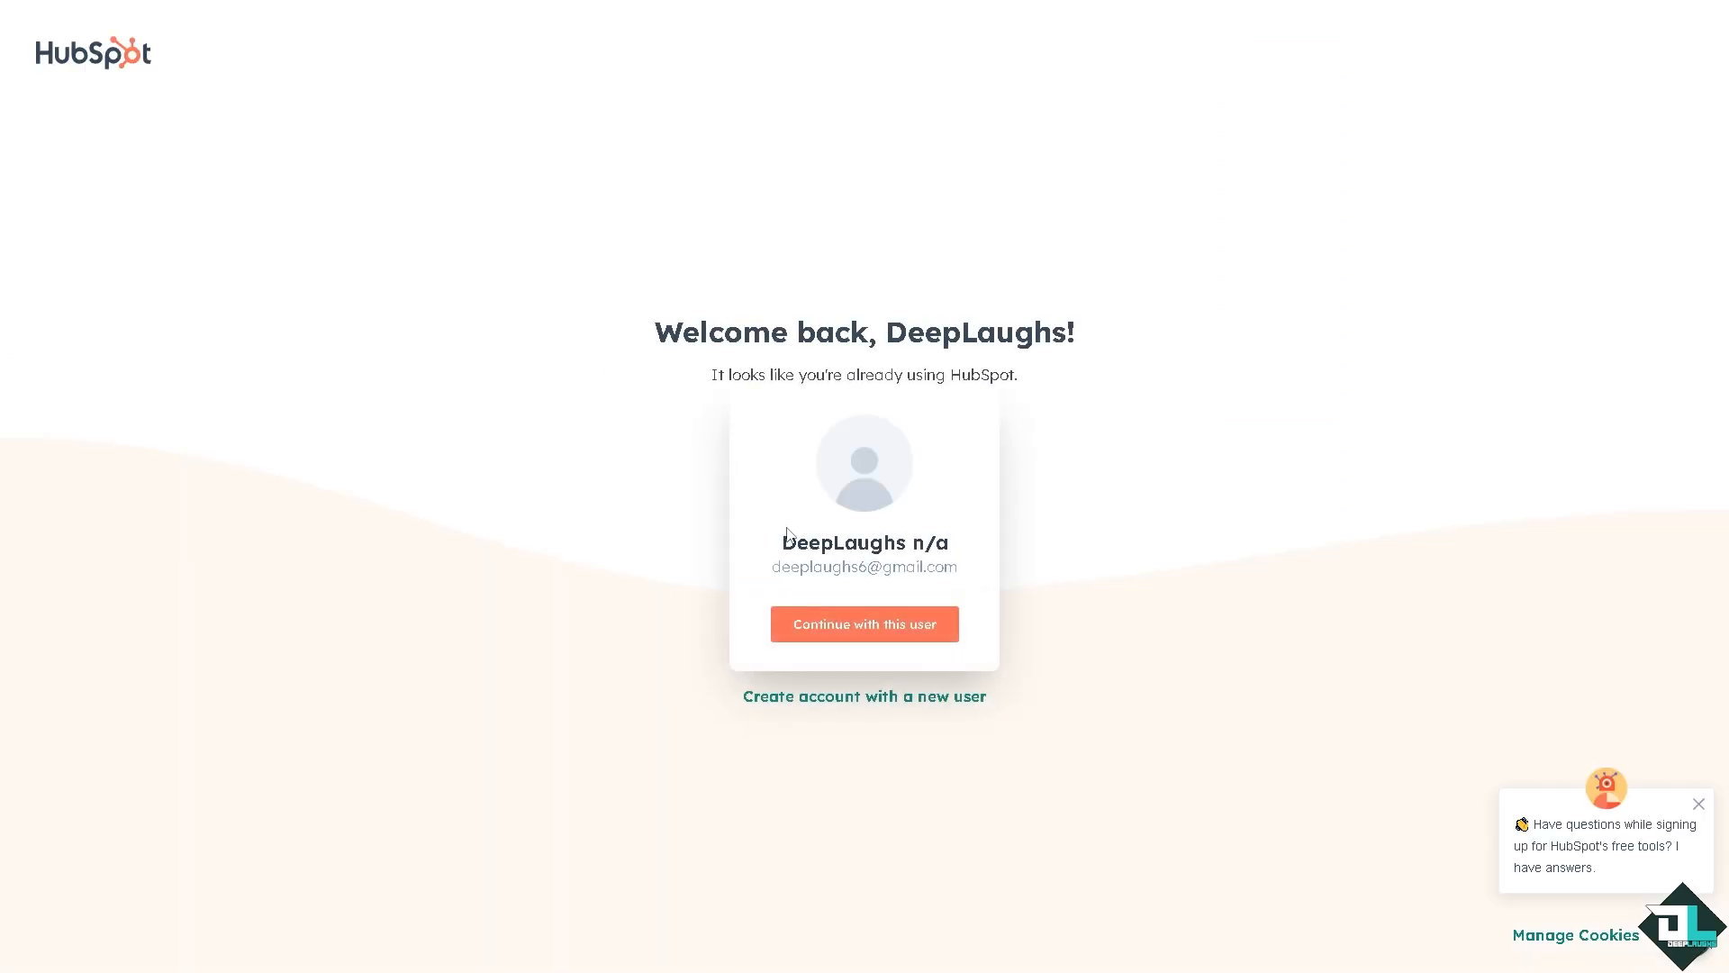
click(910, 628)
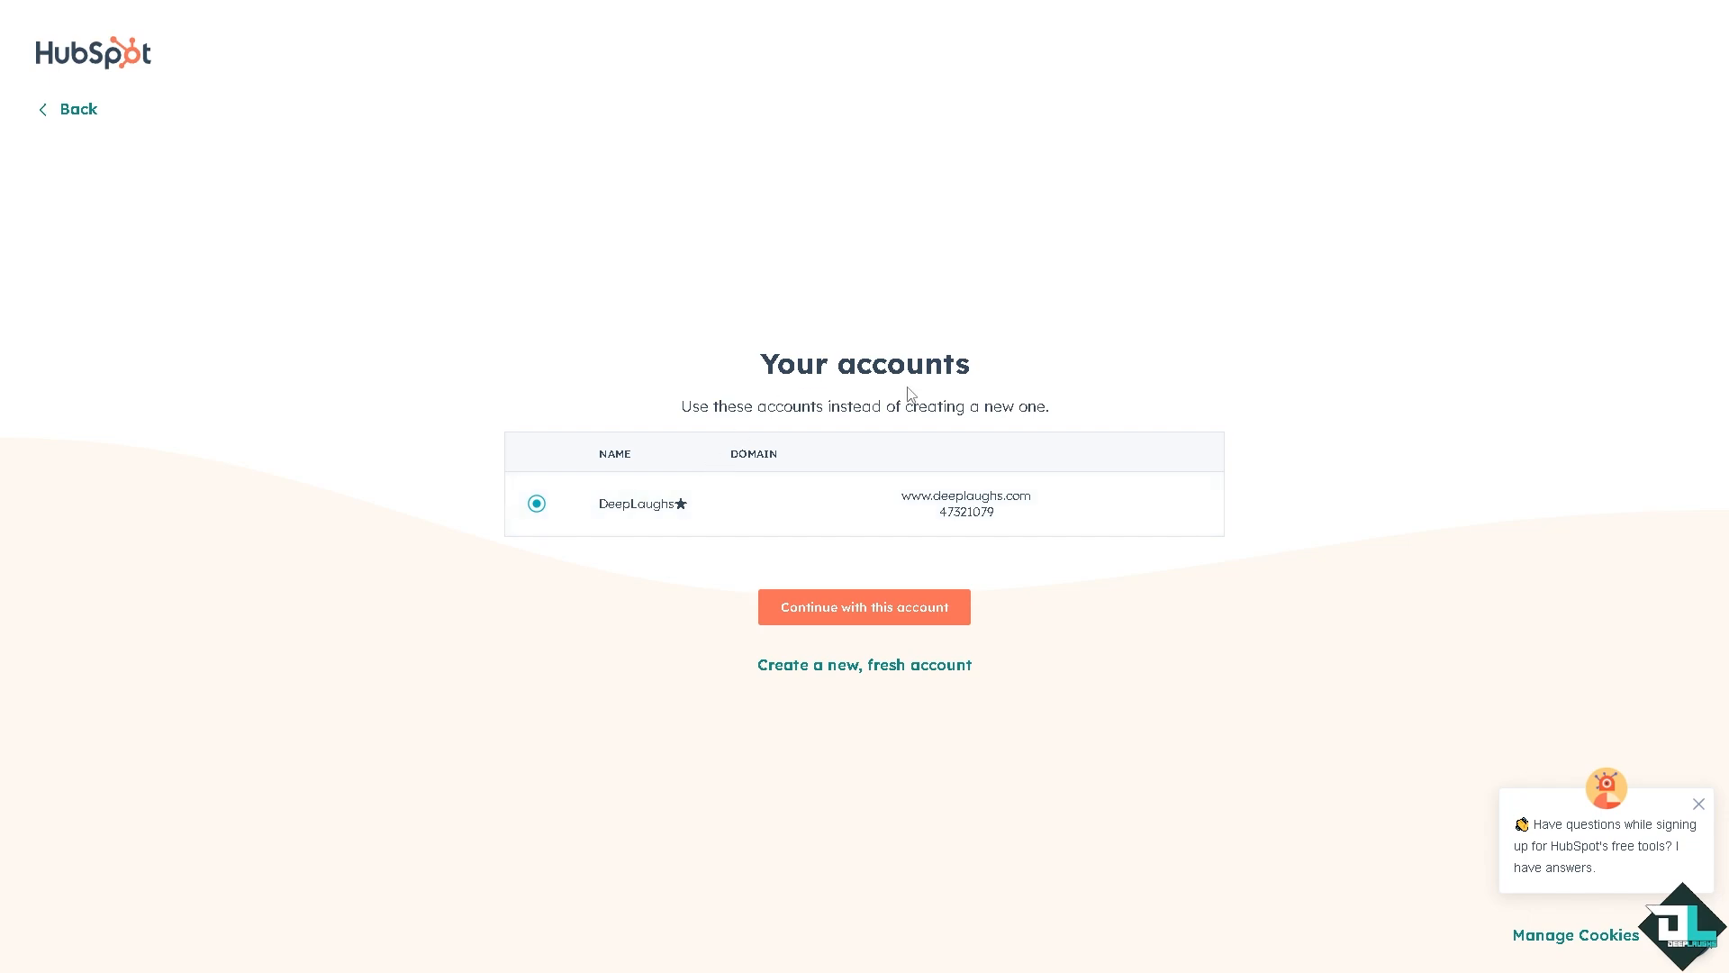
click(905, 605)
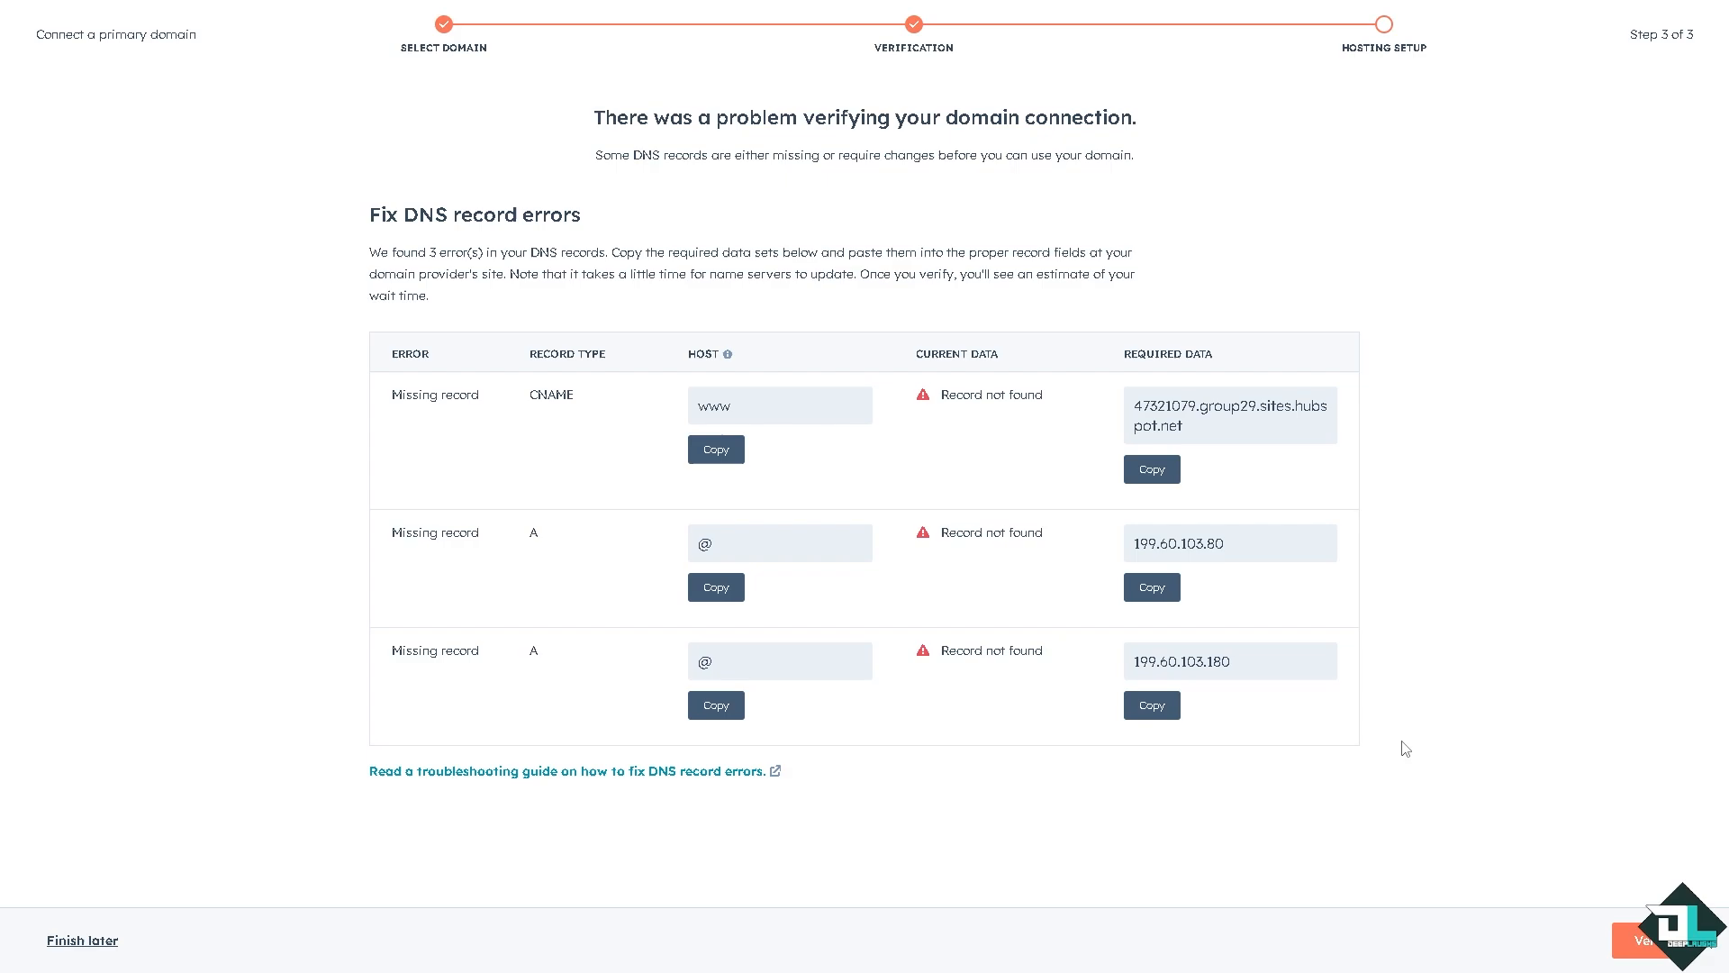
click(1617, 940)
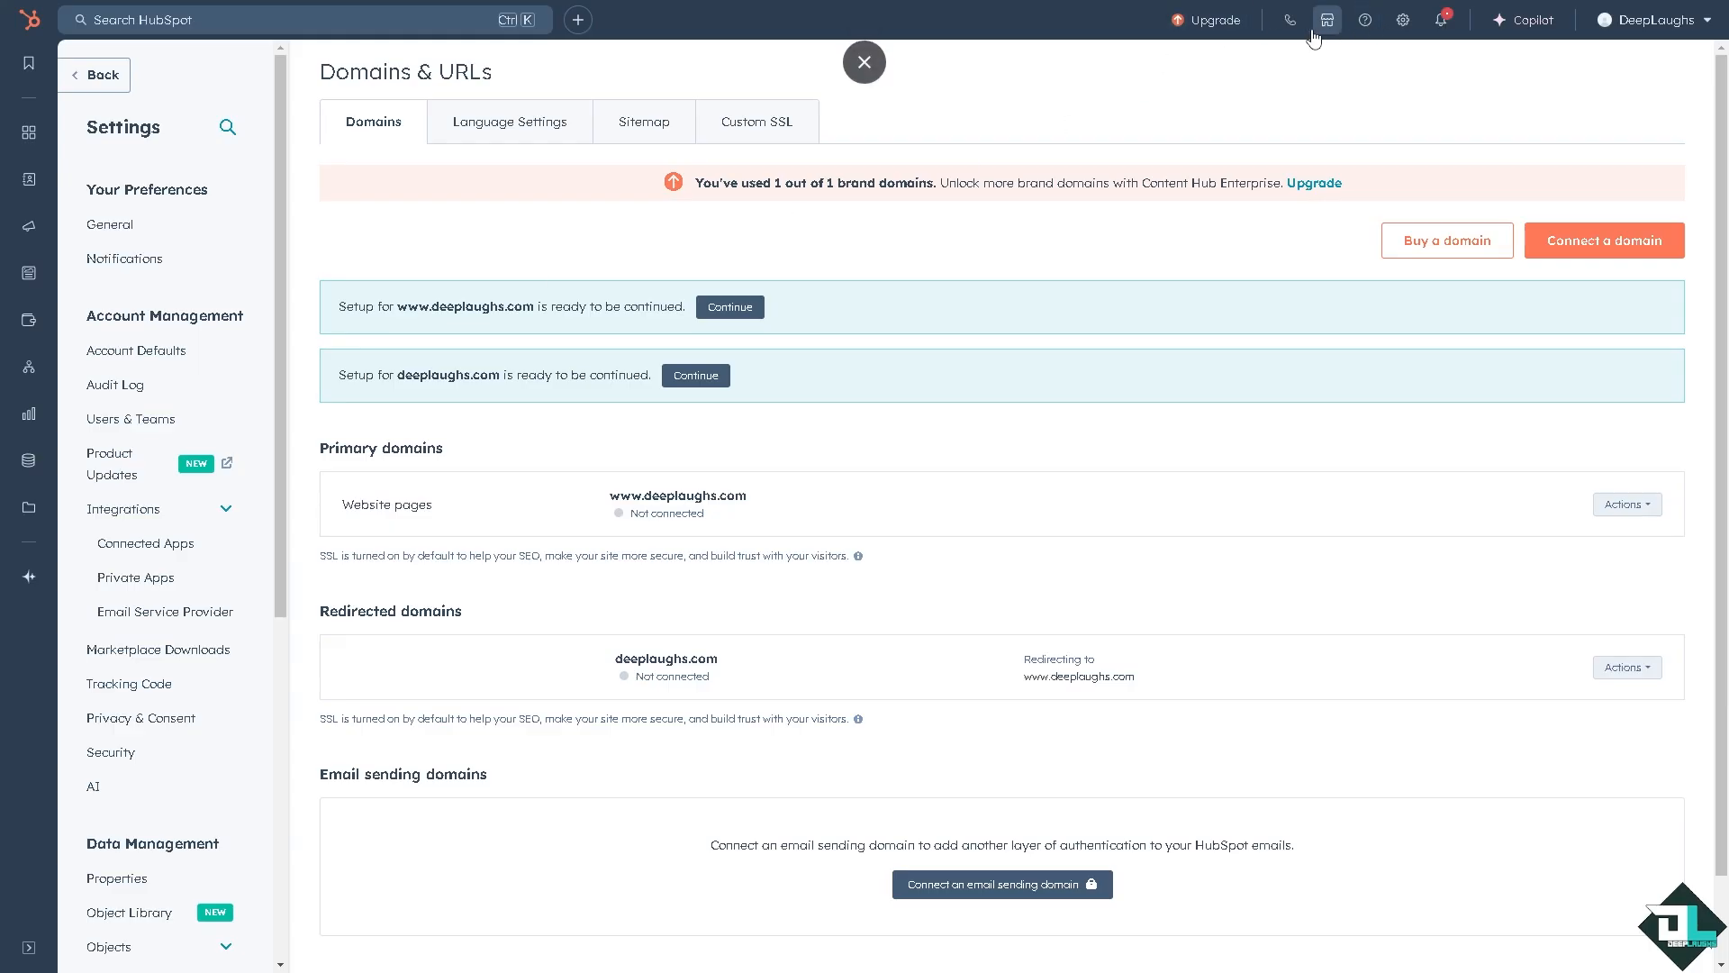
- Enter "How to Authenticate Domain in Hubspot" in HubSpot's help search, start a support chat and choose Talk to sales
click(1365, 22)
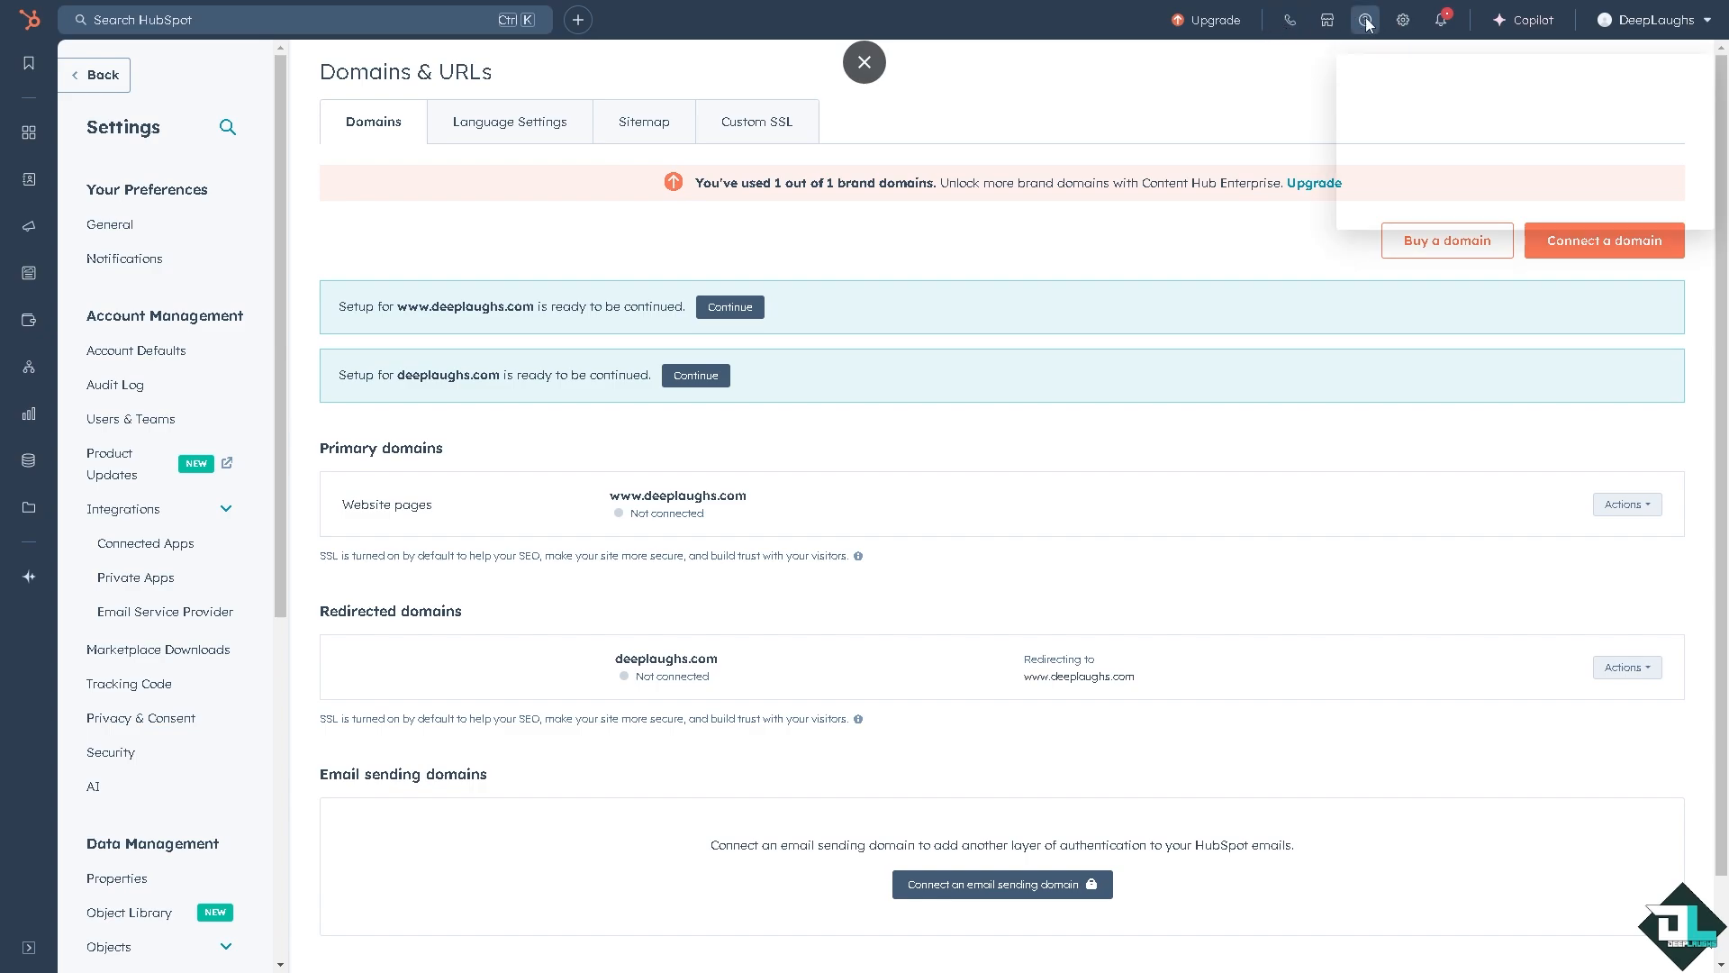
click(1459, 142)
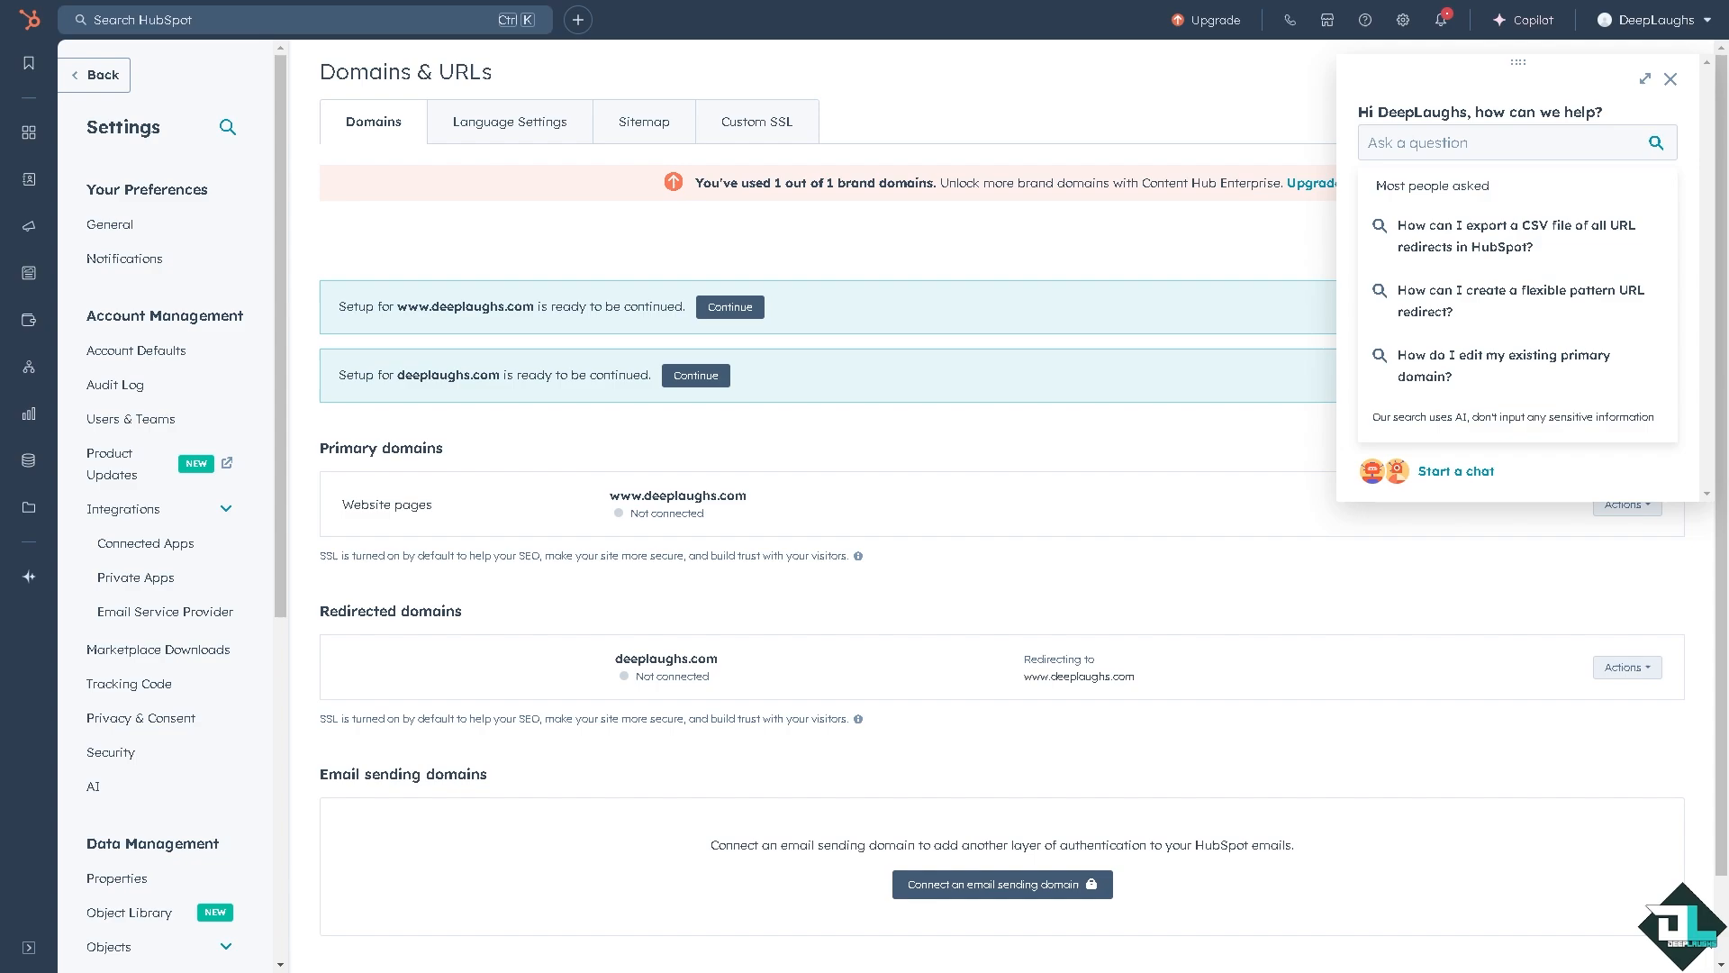
click(1538, 141)
key(ctrl+v)
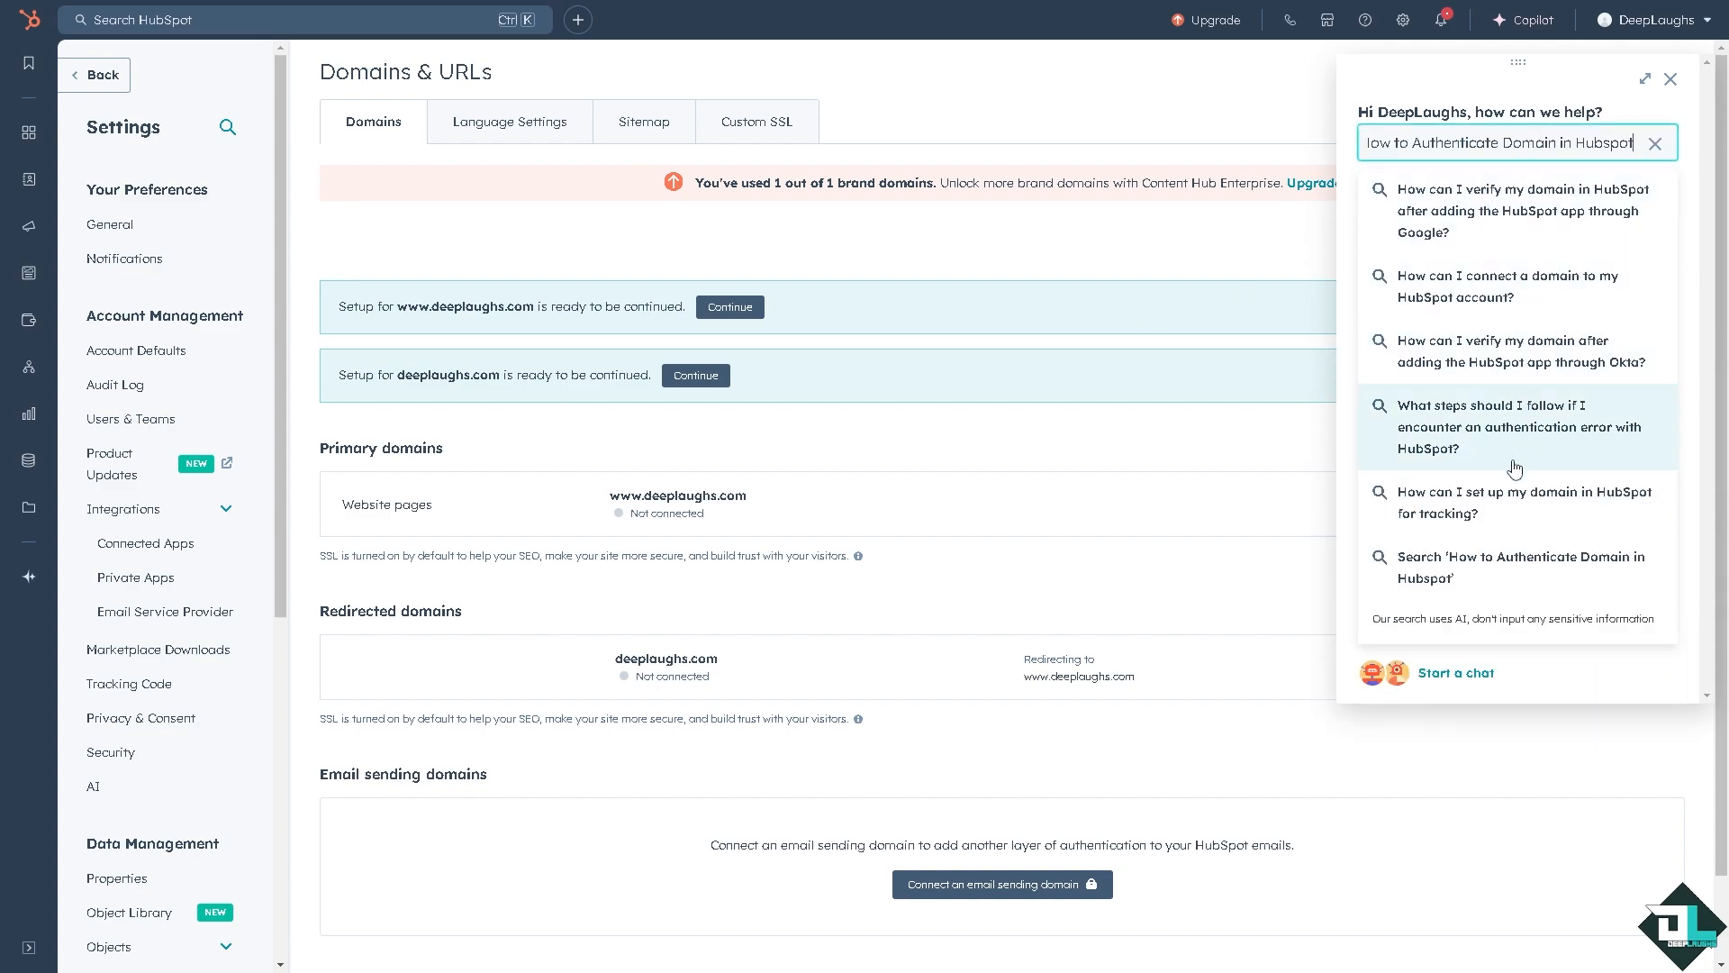
click(1427, 680)
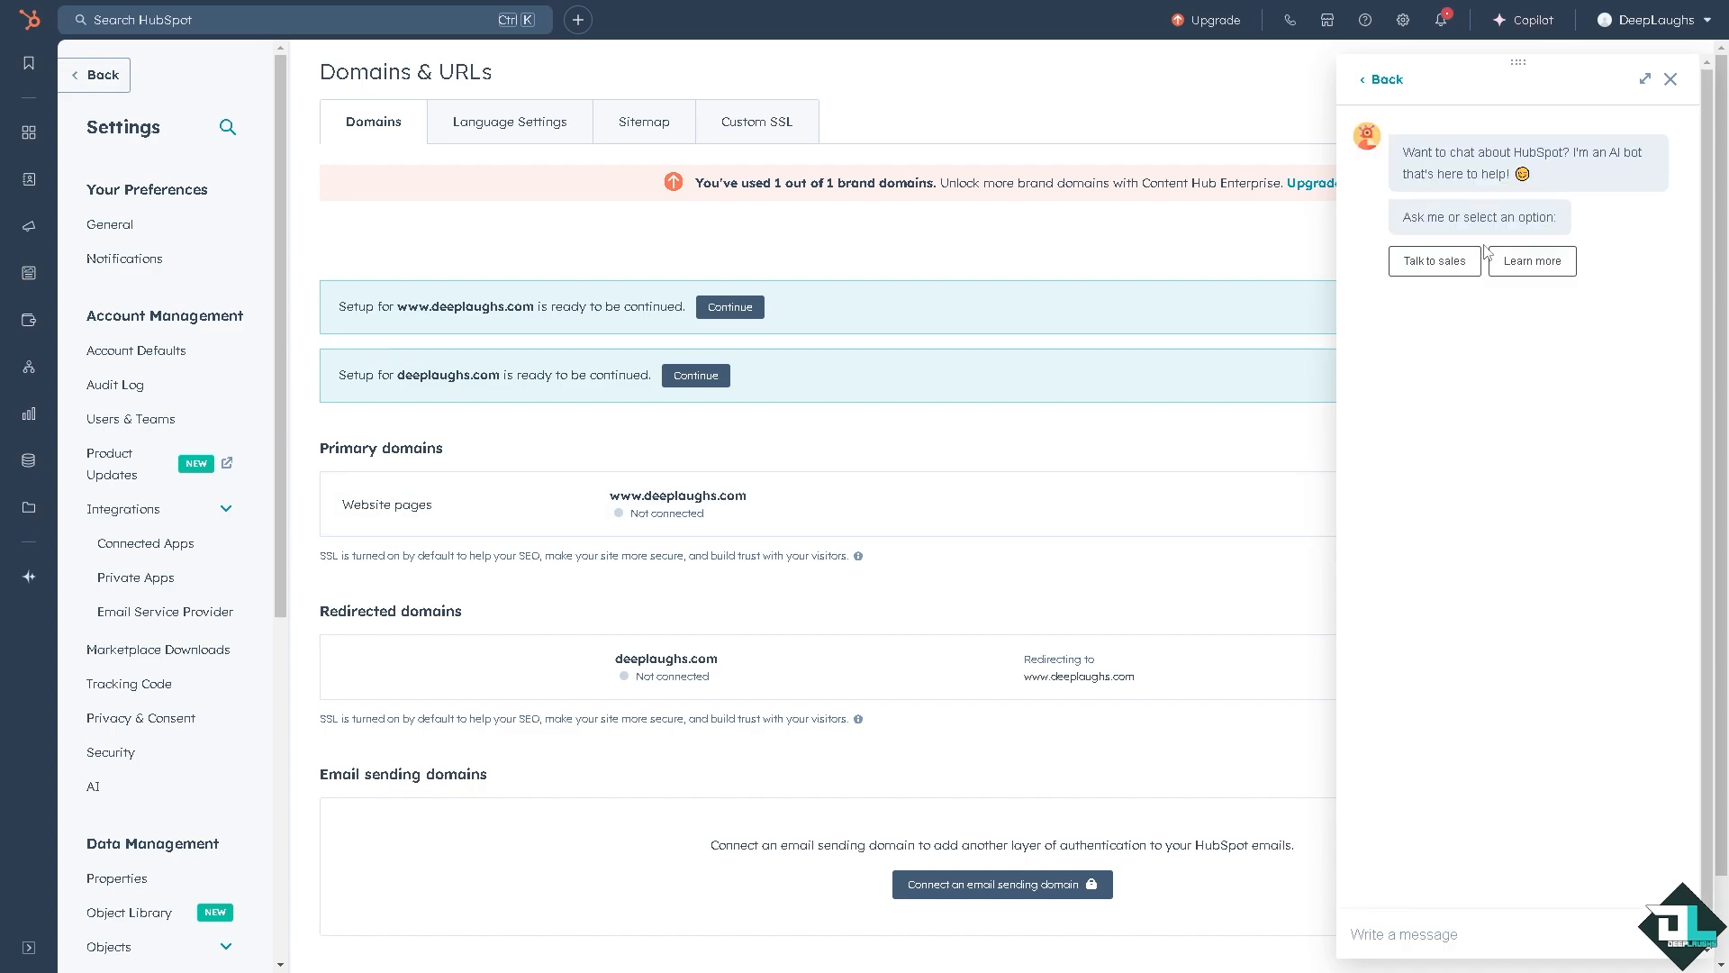
click(1426, 263)
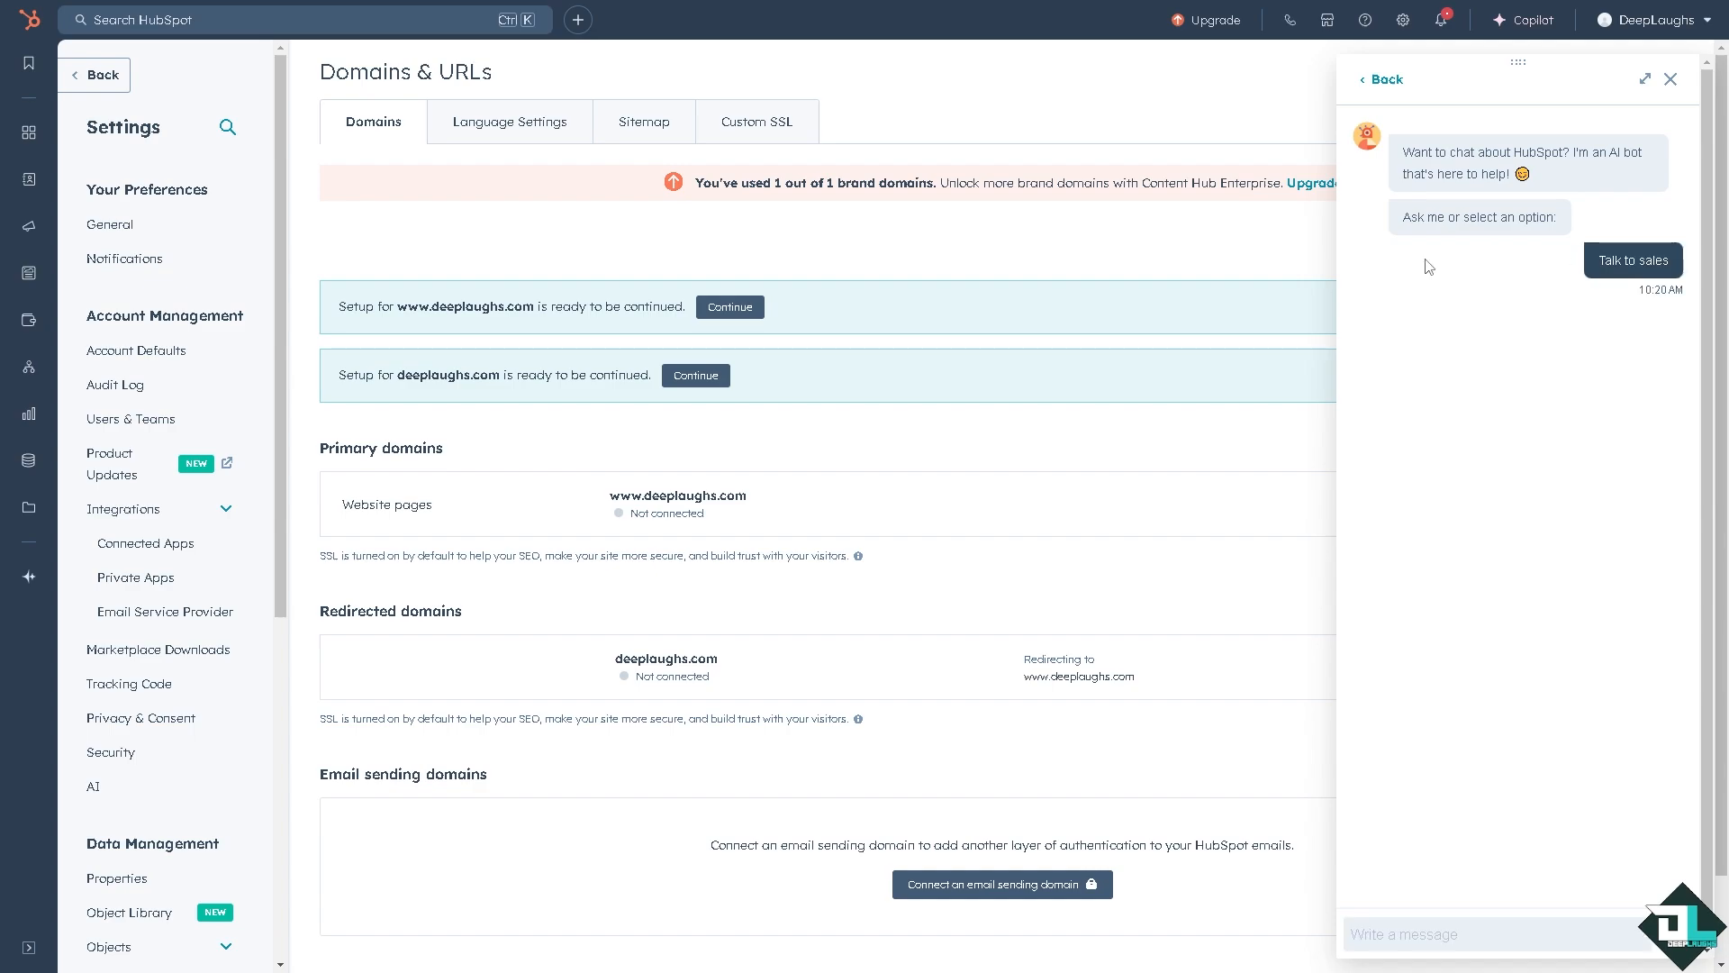